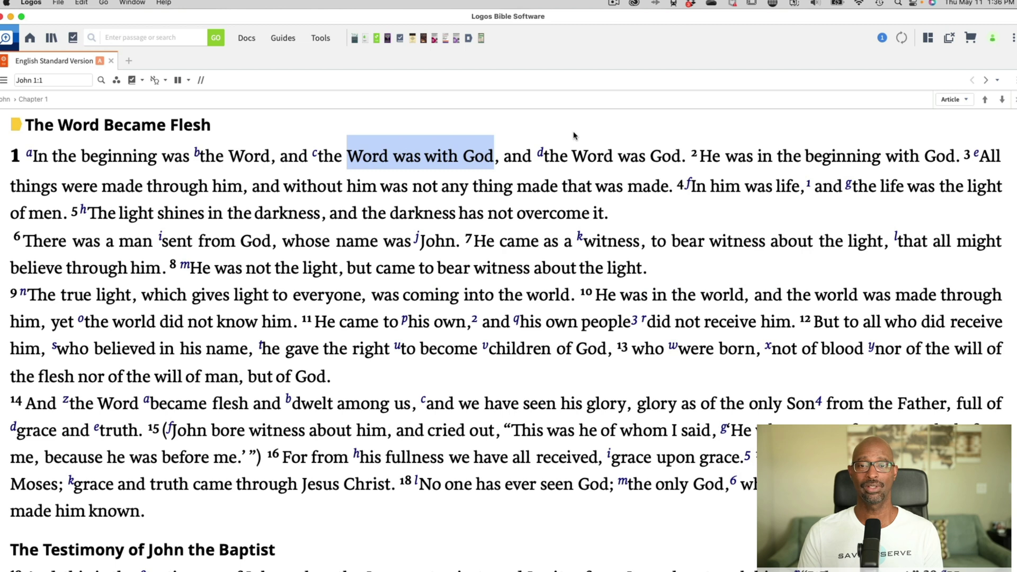
- Mark "Word was God" in John 1:1 with the green highlighter and box "He was in the beginning with God" in verse 2
{"action": "left_click_drag", "start_coordinate": [576, 158], "coordinate": [658, 162]}
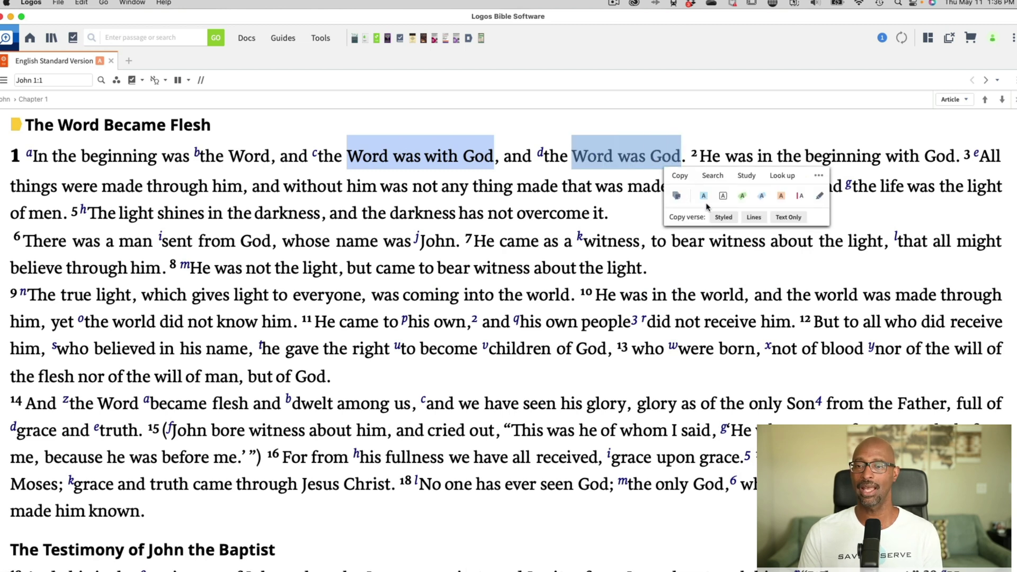
{"action": "left_click", "coordinate": [743, 196]}
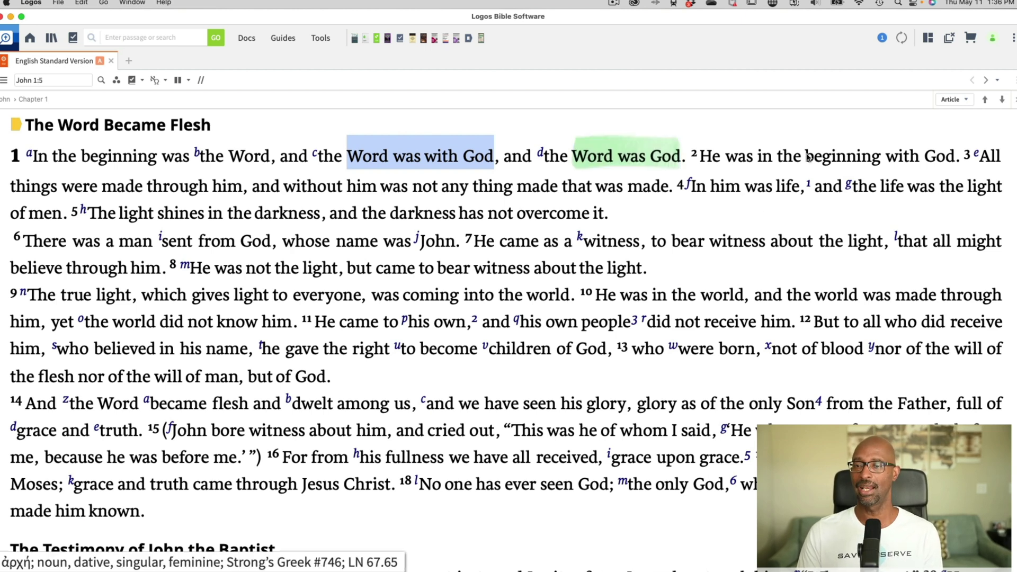
{"action": "left_click_drag", "start_coordinate": [705, 157], "coordinate": [932, 153]}
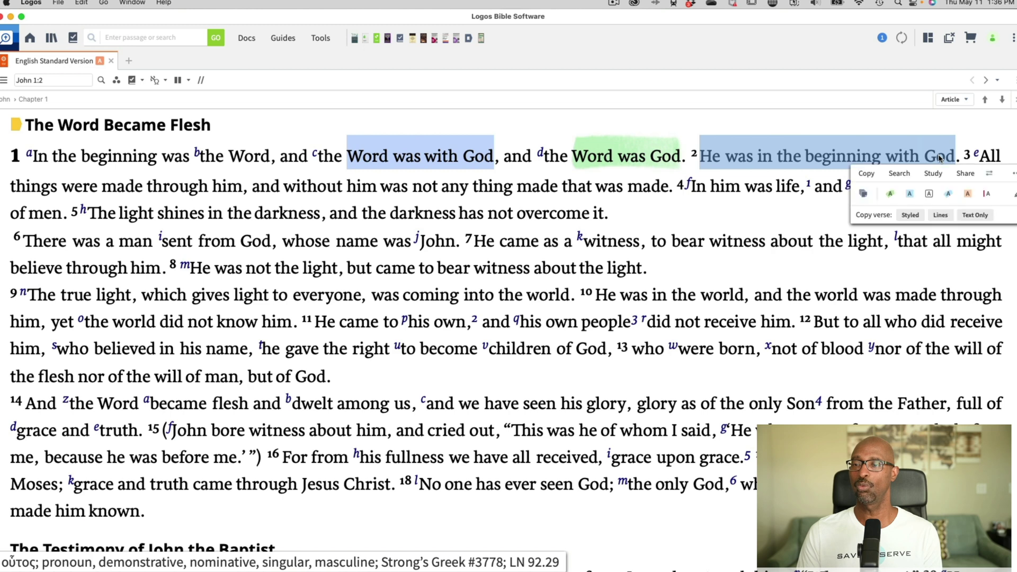
{"action": "left_click", "coordinate": [928, 194]}
{"action": "left_click", "coordinate": [726, 220]}
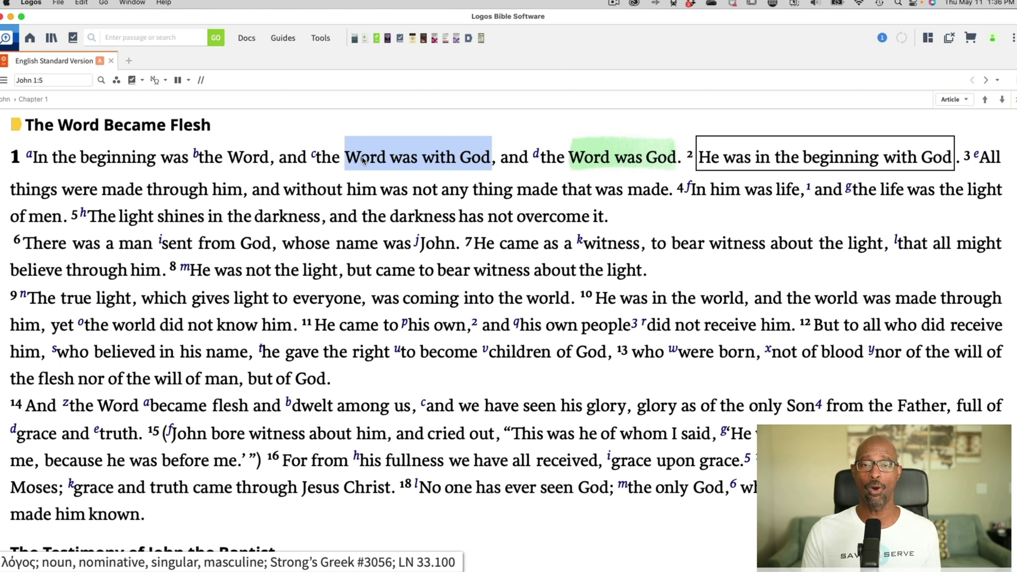
- Add a box around "Word was with God" and layer a blue highlight over "Word was God" in John 1:1
{"action": "left_click_drag", "start_coordinate": [348, 158], "coordinate": [470, 159]}
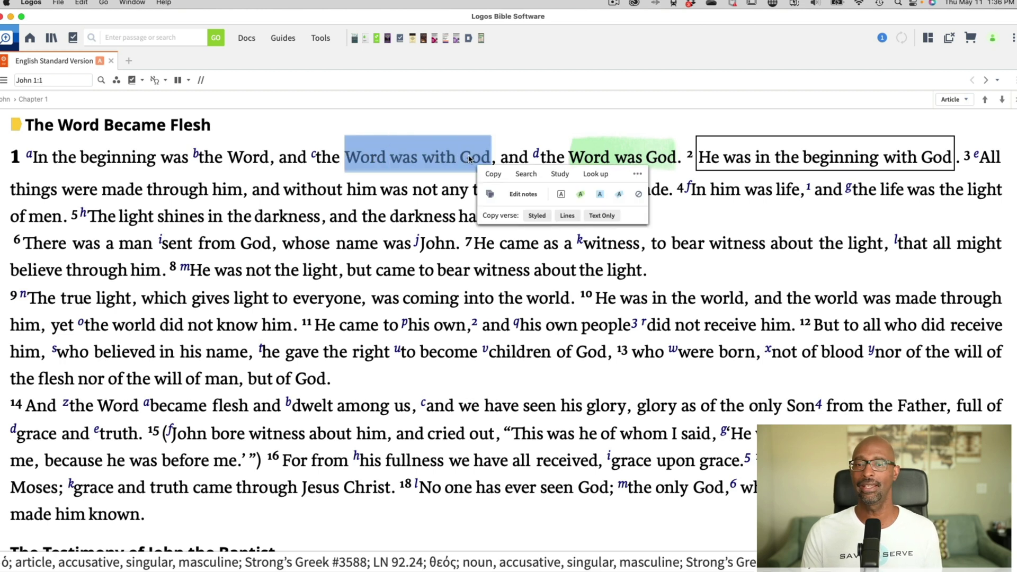
{"action": "left_click", "coordinate": [560, 195]}
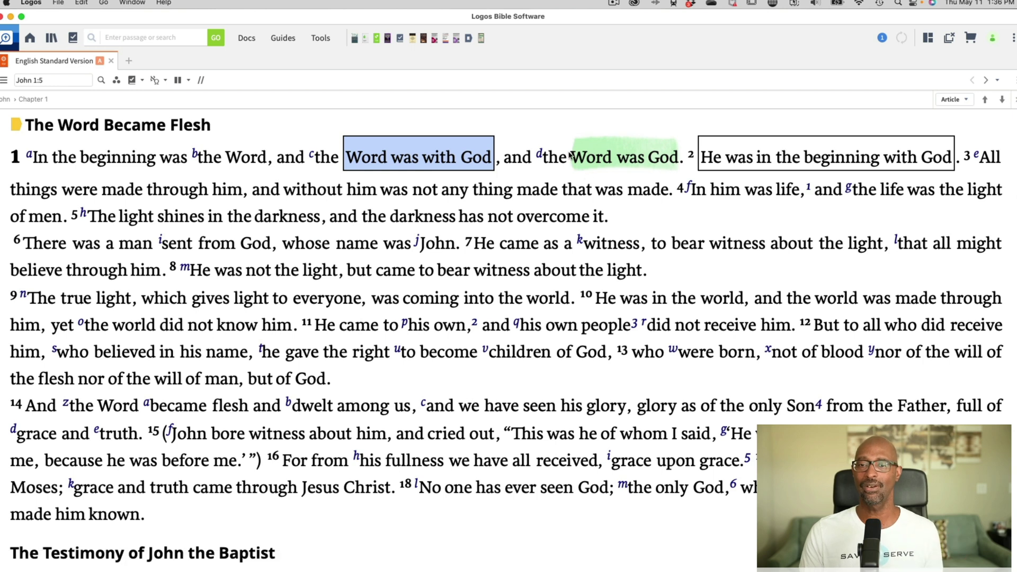
{"action": "left_click_drag", "start_coordinate": [572, 158], "coordinate": [672, 163]}
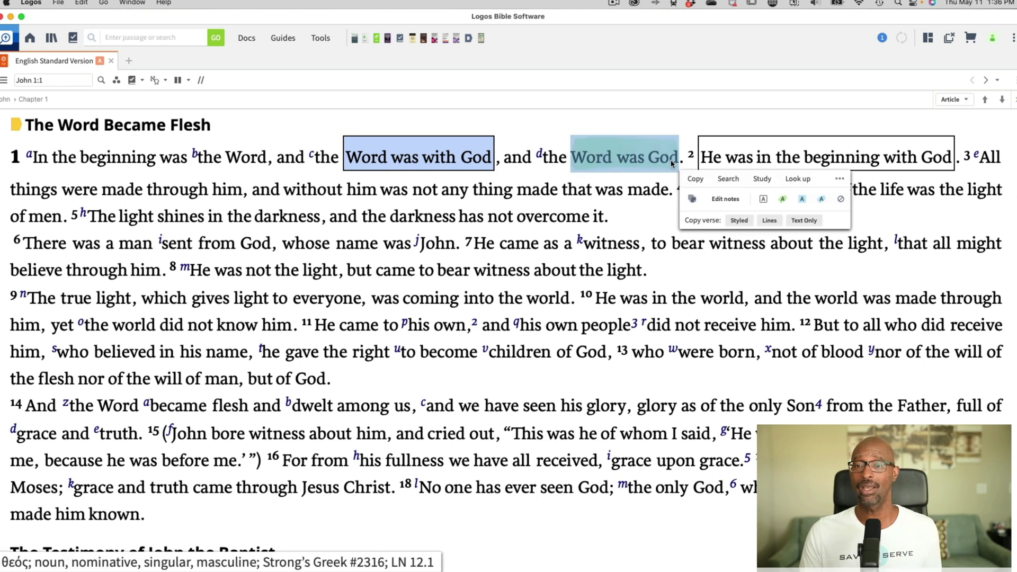
{"action": "left_click", "coordinate": [799, 200]}
{"action": "left_click", "coordinate": [673, 222]}
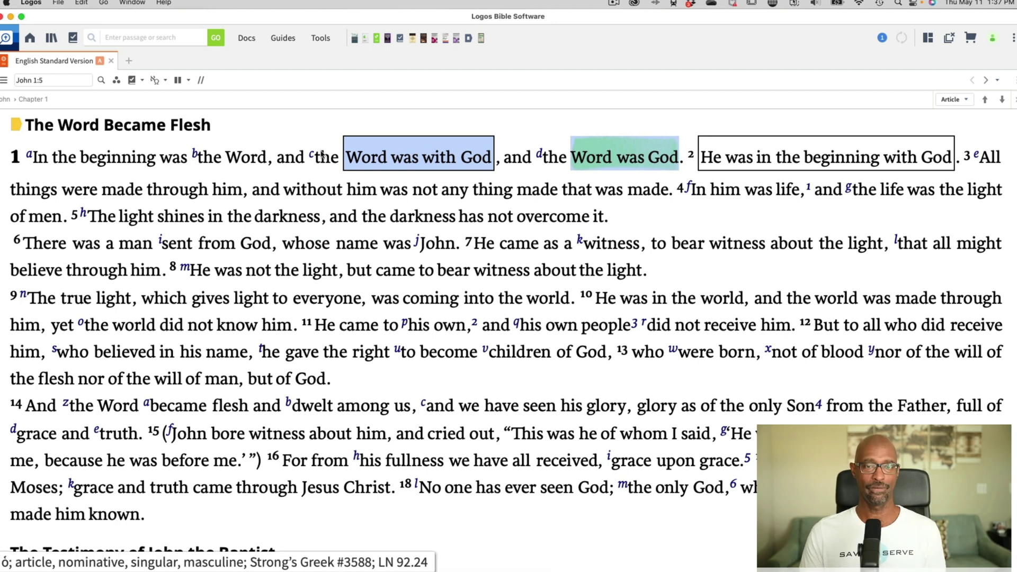
- Remove all highlighting from "the Word was with God" through the end of verse 2
{"action": "left_click_drag", "start_coordinate": [336, 145], "coordinate": [507, 159]}
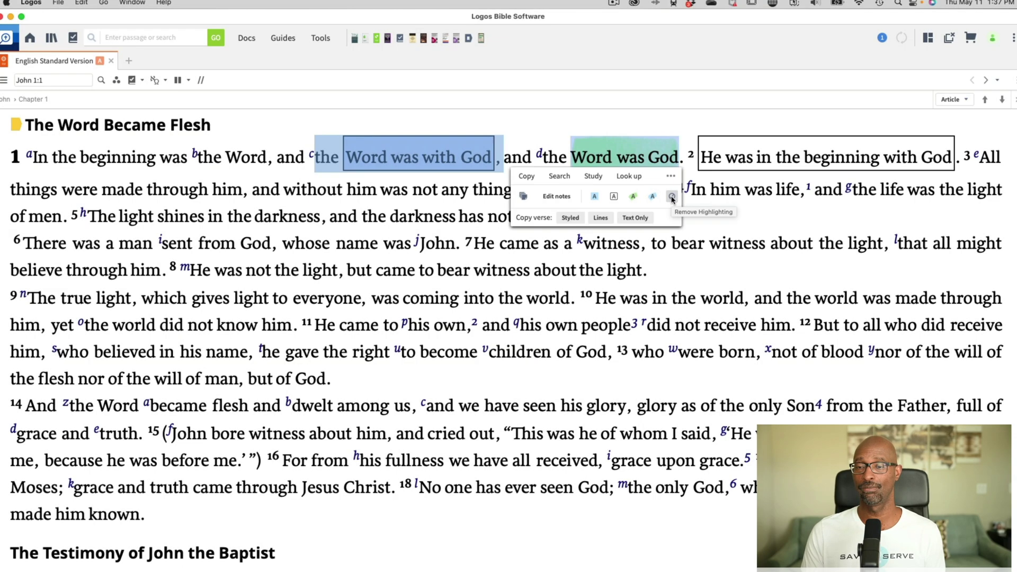
{"action": "left_click", "coordinate": [669, 196]}
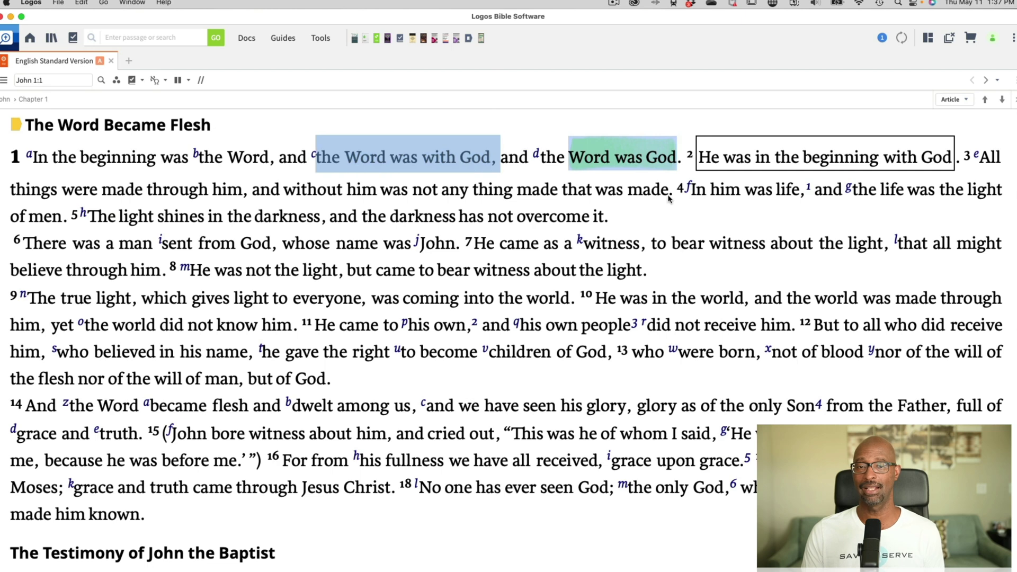
{"action": "left_click", "coordinate": [524, 116]}
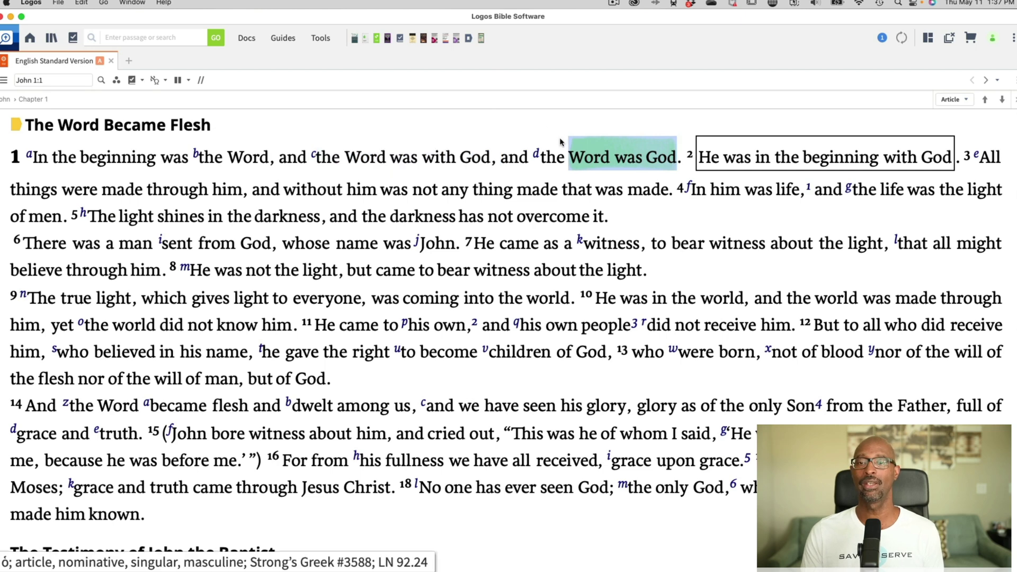
{"action": "left_click_drag", "start_coordinate": [560, 142], "coordinate": [967, 168]}
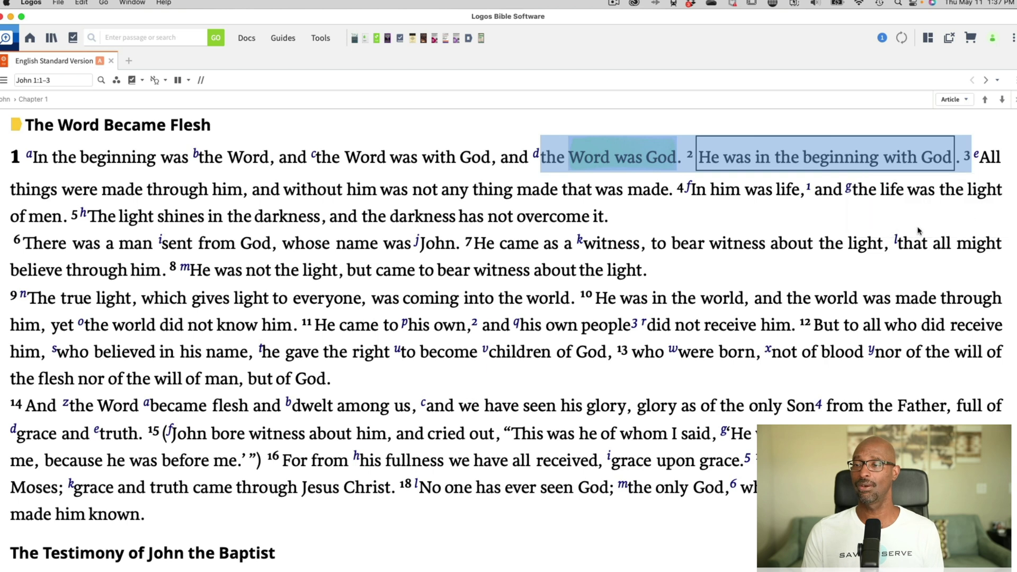
{"action": "left_click", "coordinate": [296, 125]}
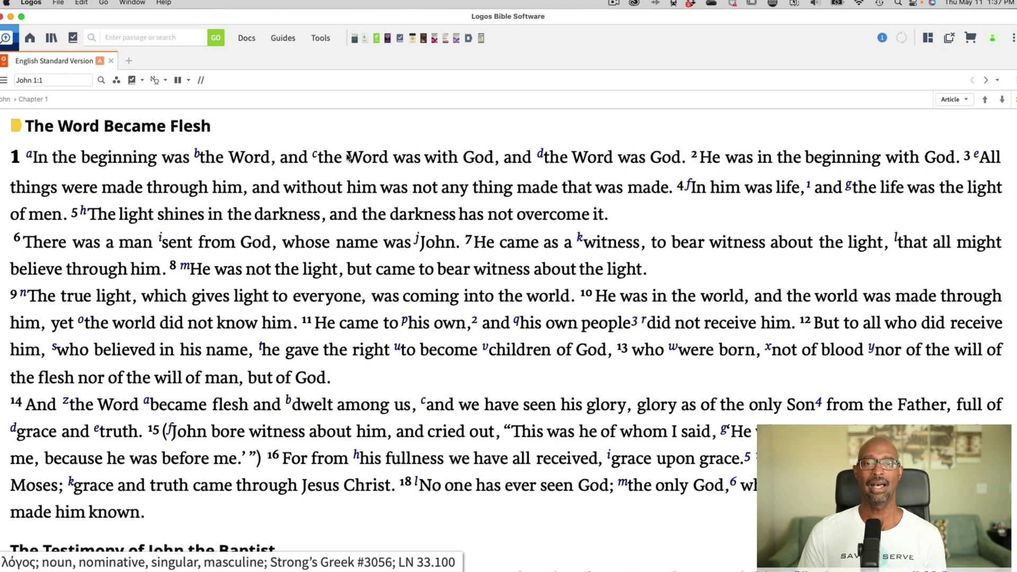
- Open the Highlight Tool and apply solid Green to "In the beginning was the Word, and the Word was with God" in John 1:1
{"action": "mouse_move", "coordinate": [246, 166]}
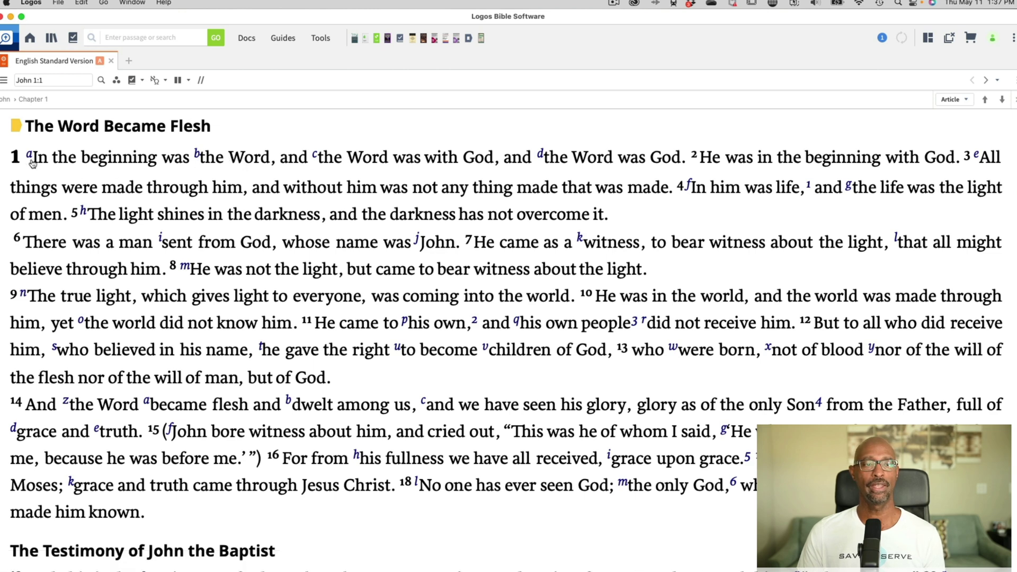
{"action": "left_click_drag", "start_coordinate": [33, 160], "coordinate": [467, 159]}
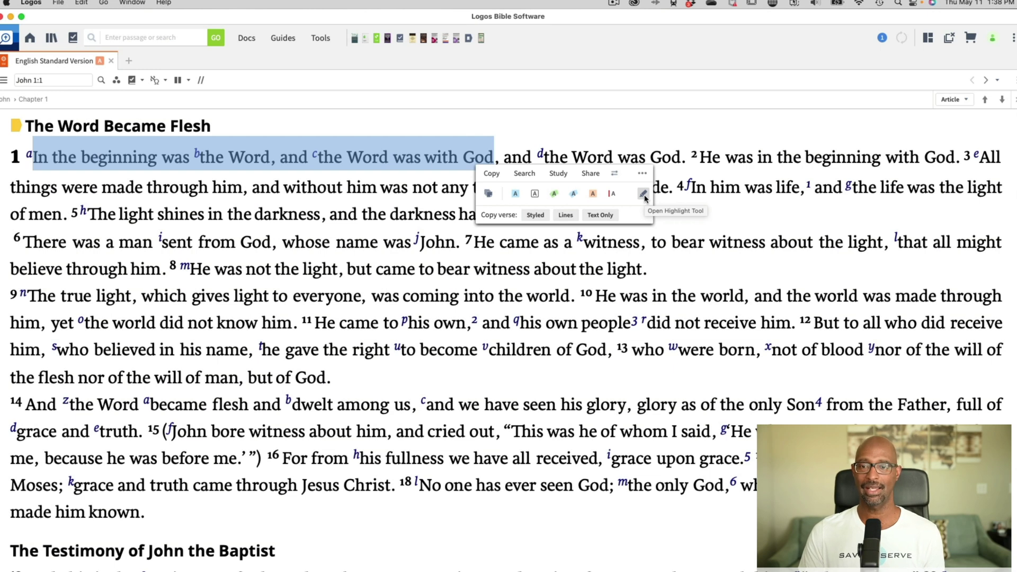
{"action": "left_click", "coordinate": [643, 194]}
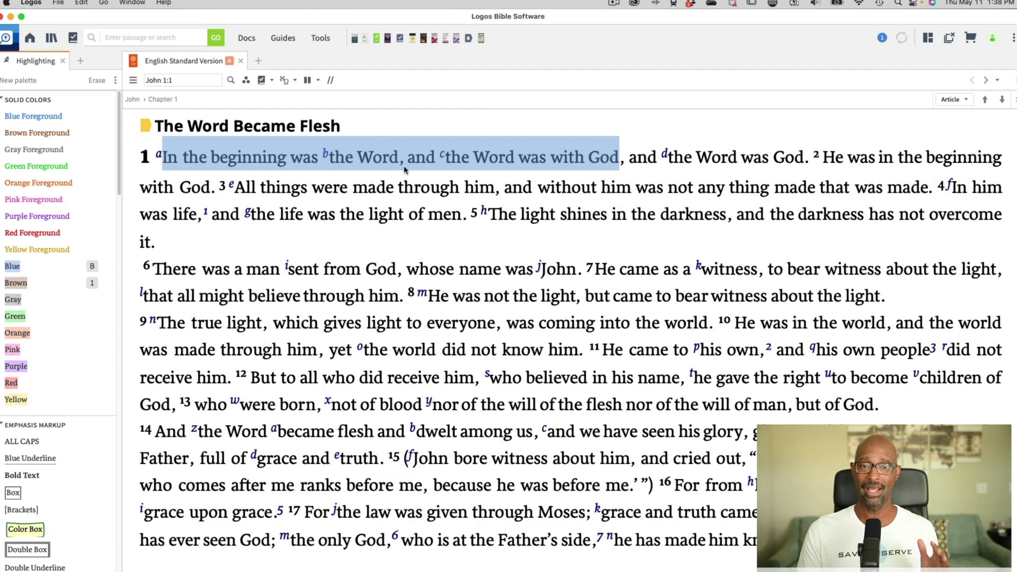
{"action": "left_click", "coordinate": [16, 316]}
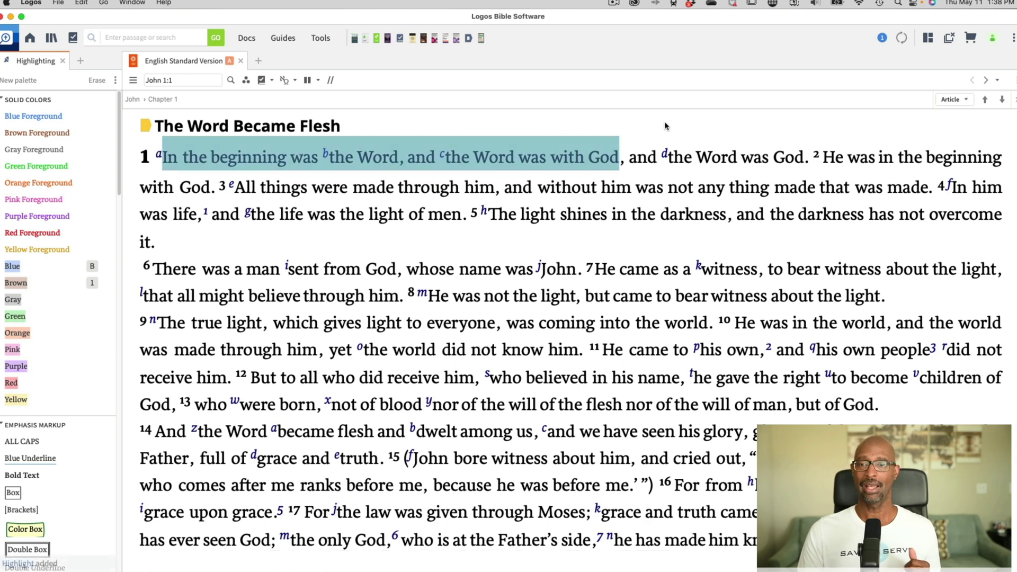
- Highlight "the Word was God" in John 1:1 with the solid Orange style
{"action": "left_click", "coordinate": [683, 159]}
{"action": "left_click_drag", "start_coordinate": [669, 159], "coordinate": [777, 162]}
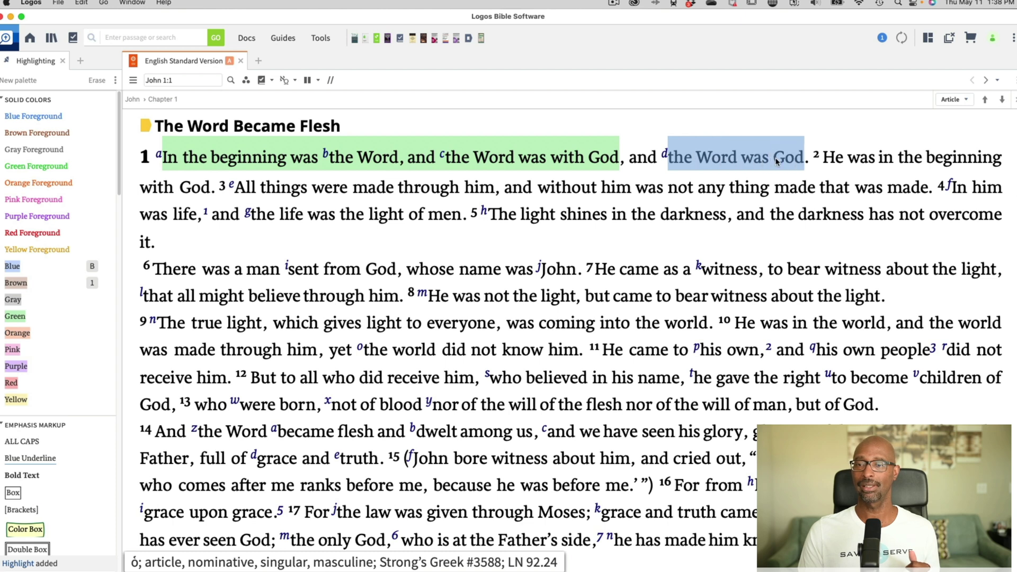
{"action": "left_click", "coordinate": [11, 334]}
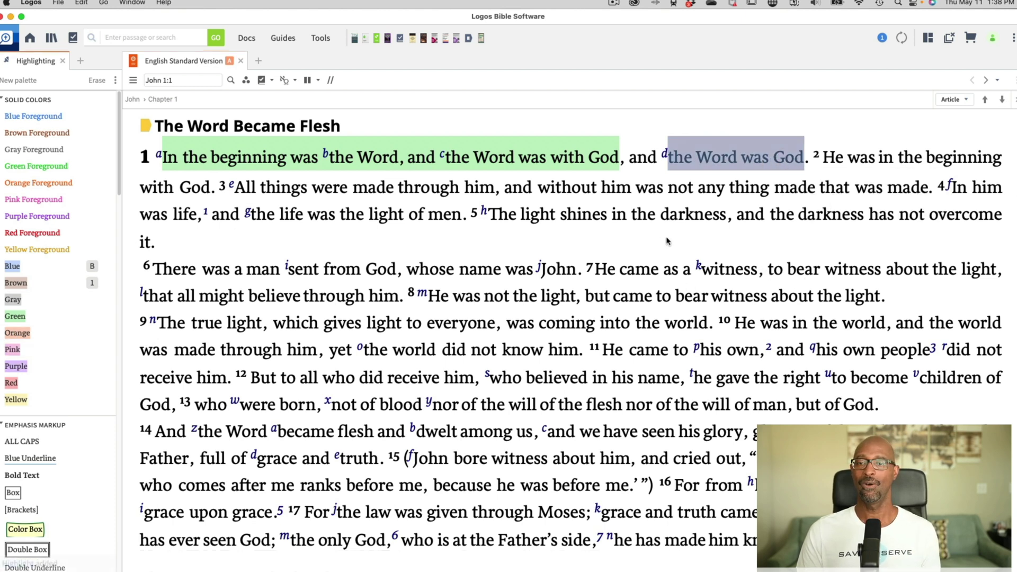
{"action": "left_click", "coordinate": [826, 163]}
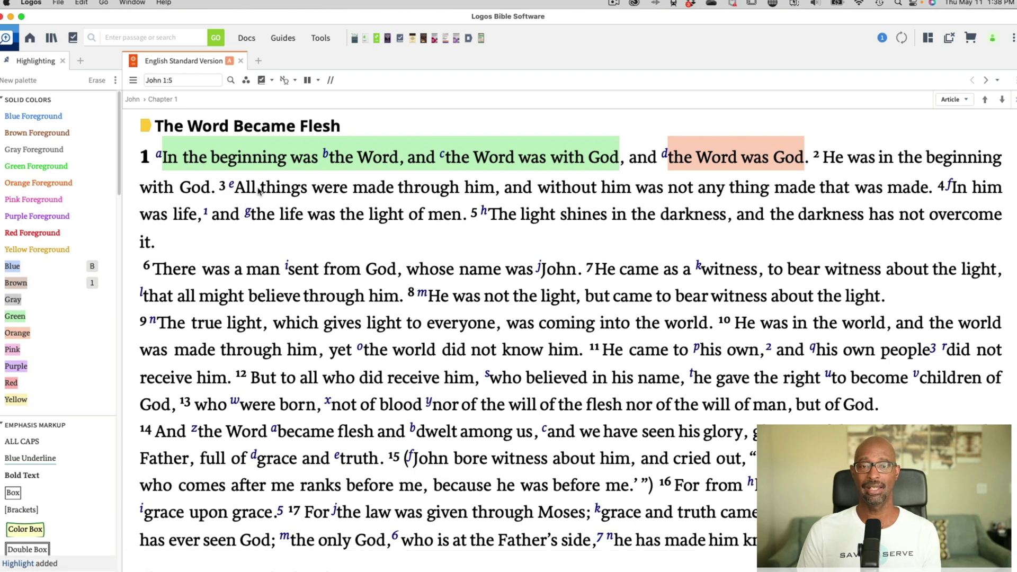
- Apply both the Box markup and the solid Red highlight to "All things were" in John 1:3
{"action": "left_click_drag", "start_coordinate": [236, 190], "coordinate": [337, 192]}
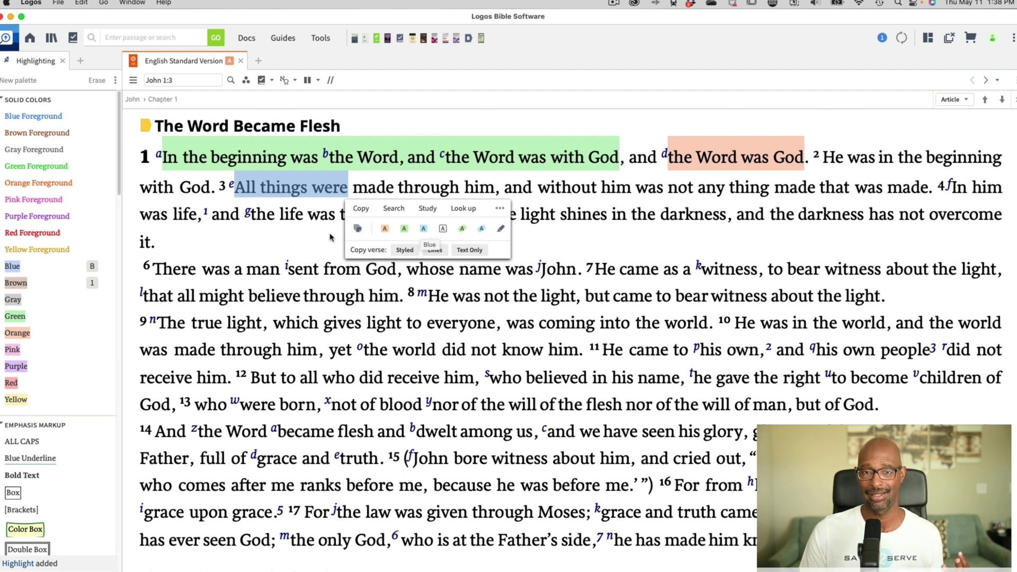
{"action": "left_click", "coordinate": [318, 244]}
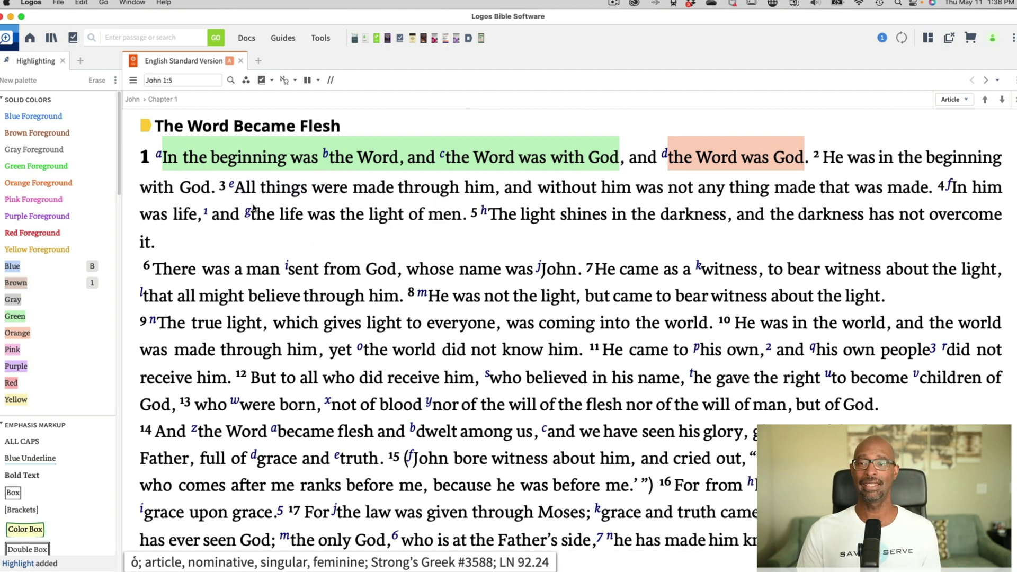
{"action": "left_click_drag", "start_coordinate": [238, 191], "coordinate": [347, 190]}
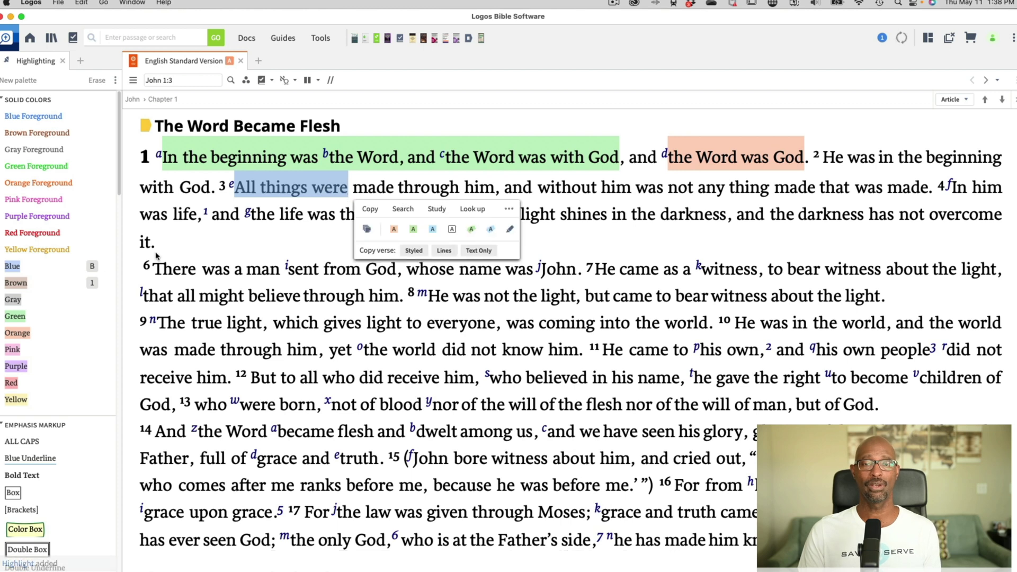
{"action": "left_click", "coordinate": [10, 492]}
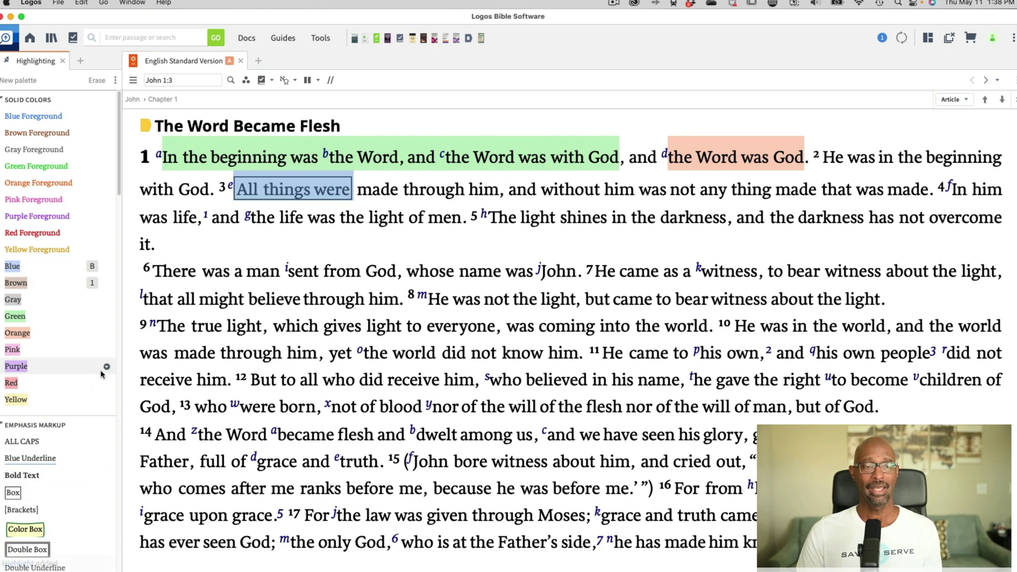
{"action": "left_click", "coordinate": [12, 382]}
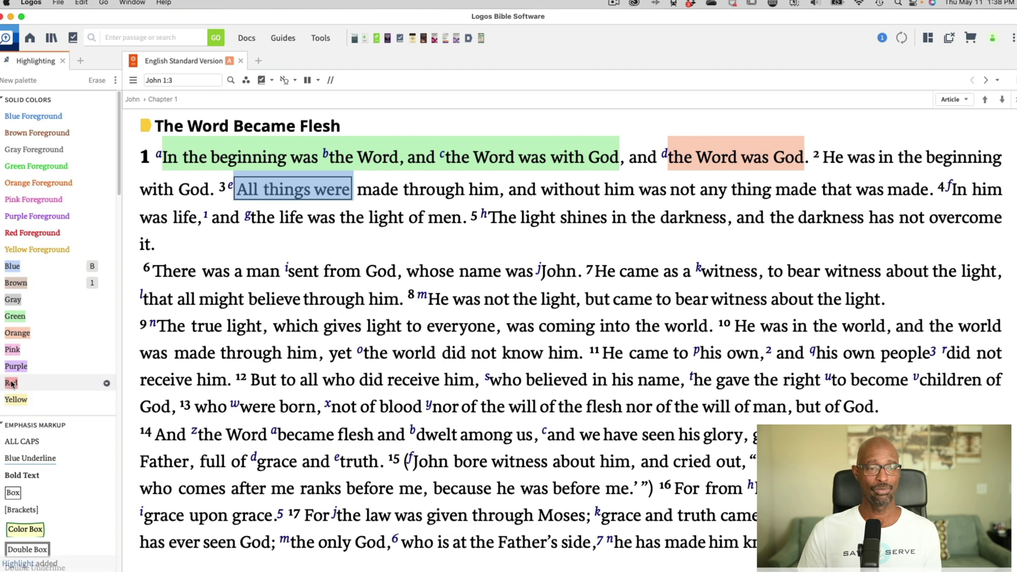
{"action": "left_click", "coordinate": [458, 254]}
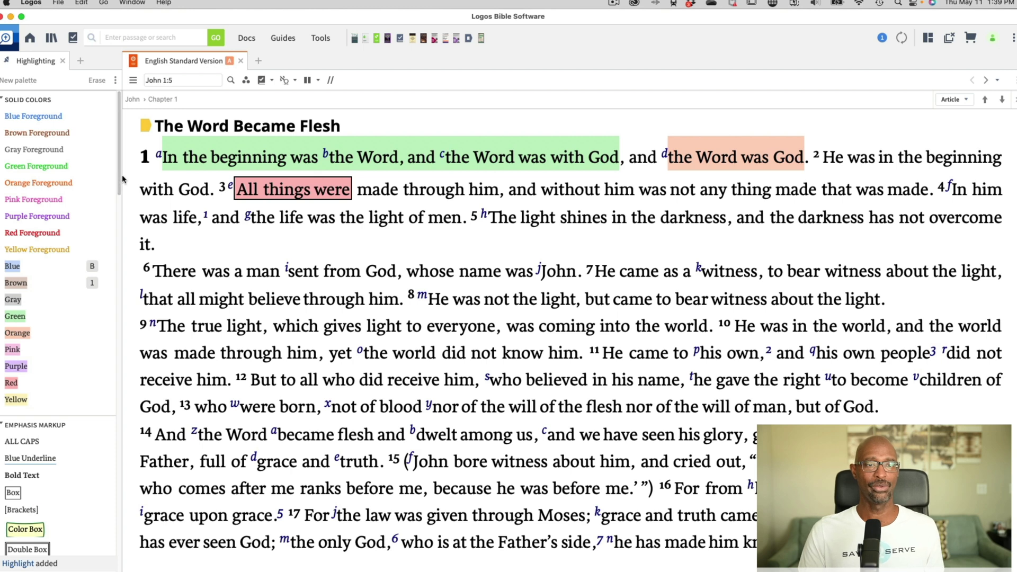
- Create a new highlighting palette named with the owner's nickname in possessive form followed by "Palette"
{"action": "left_click_drag", "start_coordinate": [120, 174], "coordinate": [114, 357]}
{"action": "scroll", "coordinate": [113, 361], "scroll_direction": "down", "scroll_amount": 5}
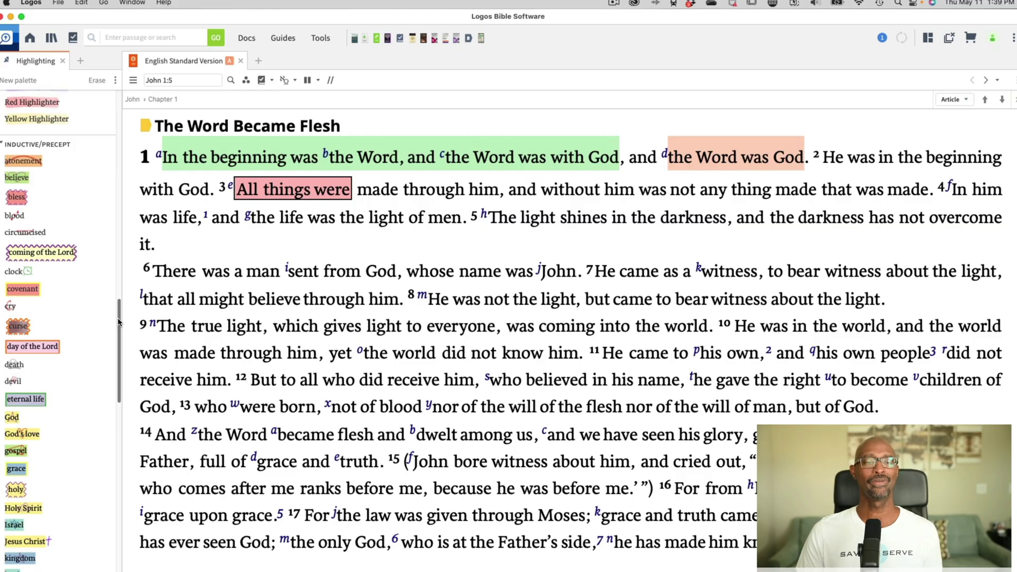
{"action": "scroll", "coordinate": [112, 374], "scroll_direction": "down", "scroll_amount": 10}
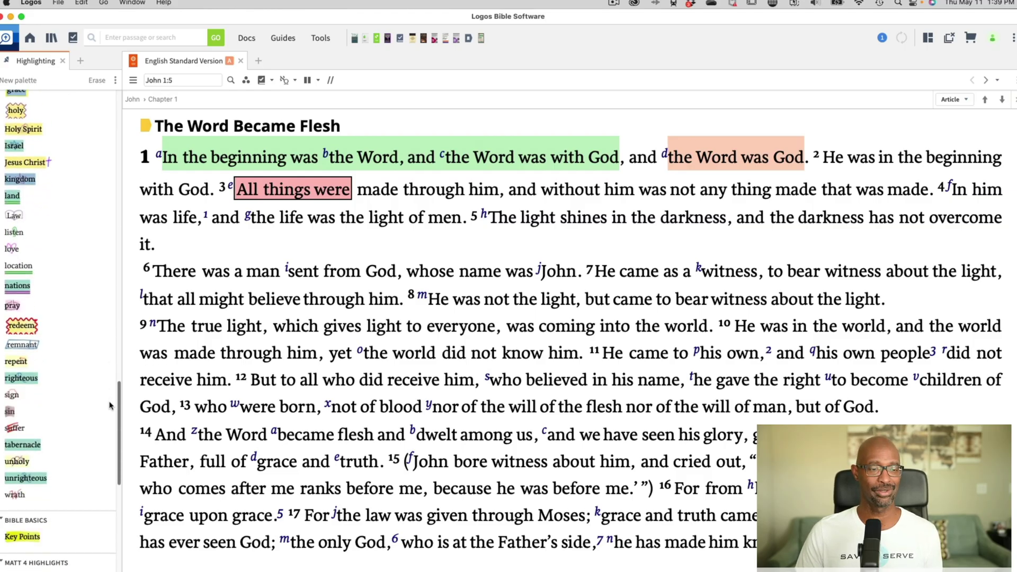
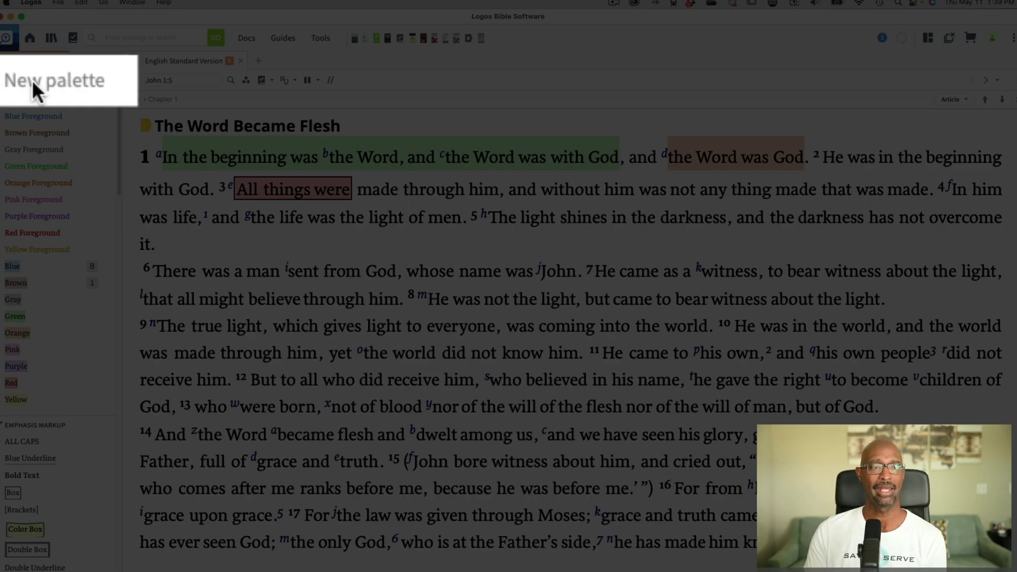
{"action": "scroll", "coordinate": [32, 80], "scroll_direction": "down", "scroll_amount": 10}
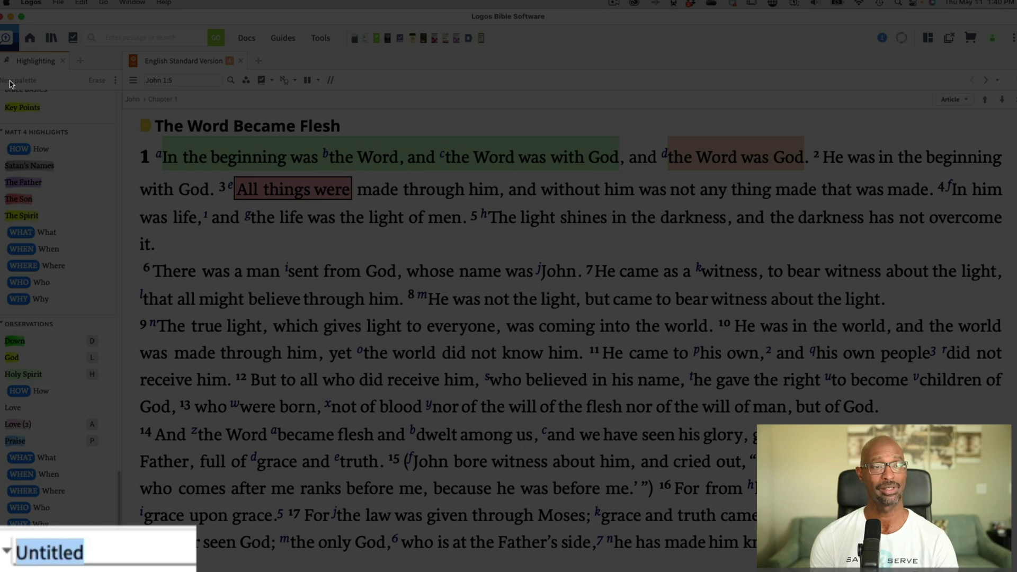
{"action": "type", "text": "Fitz's Pa"}
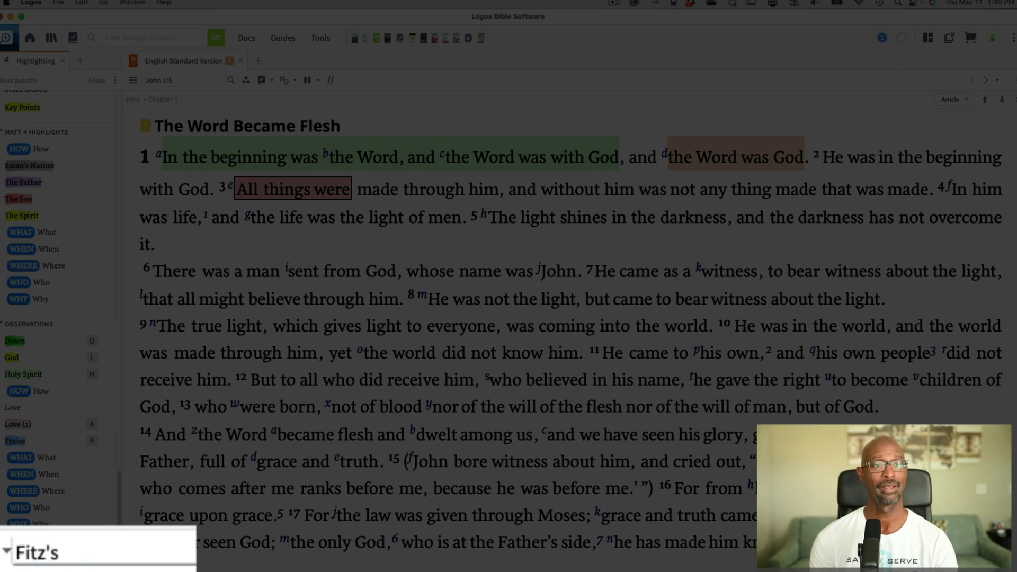
{"action": "type", "text": "lette"}
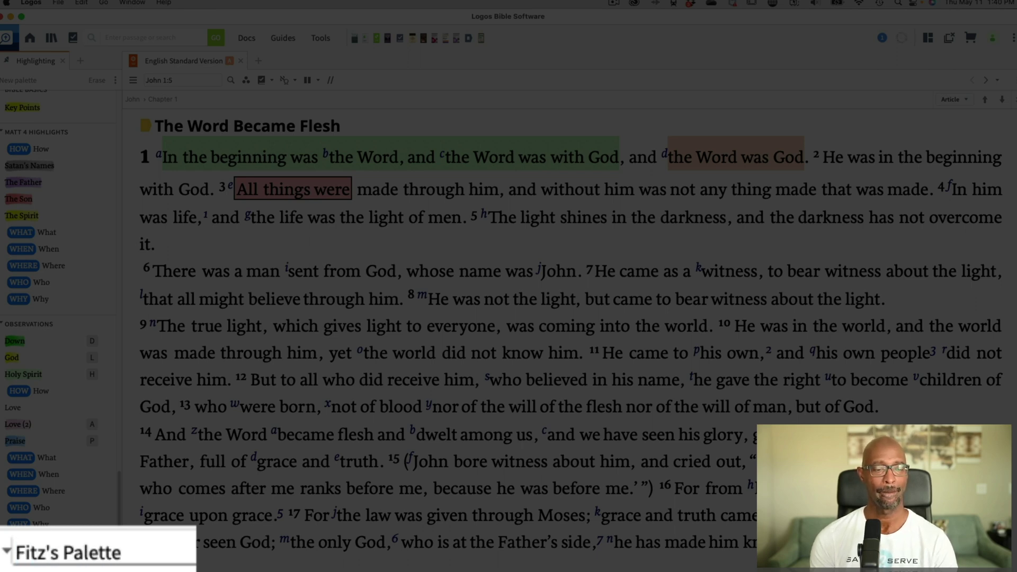
{"action": "key", "text": "Return"}
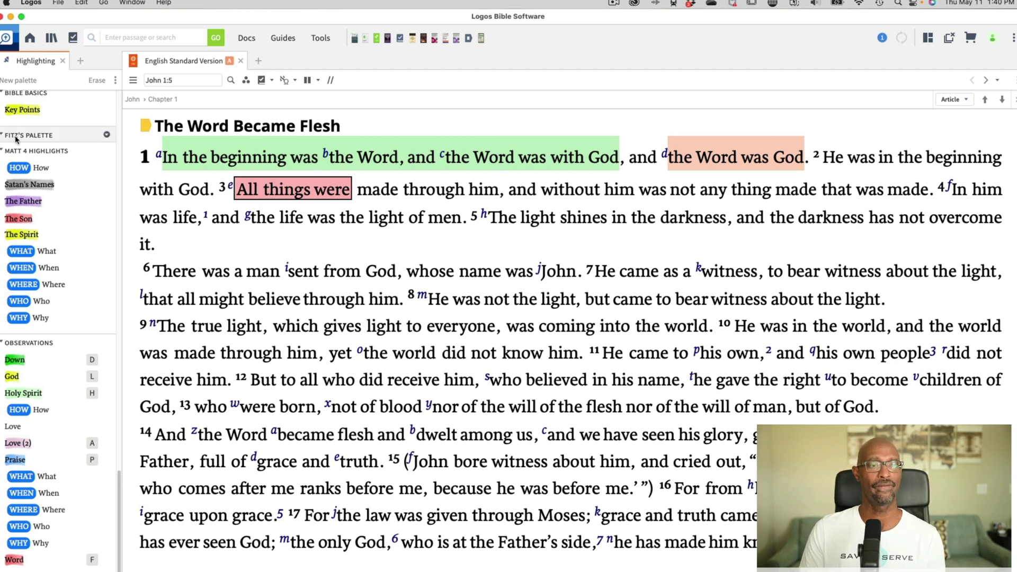
- Add a new style named "My Style" to the newly created custom palette
{"action": "left_click", "coordinate": [107, 136]}
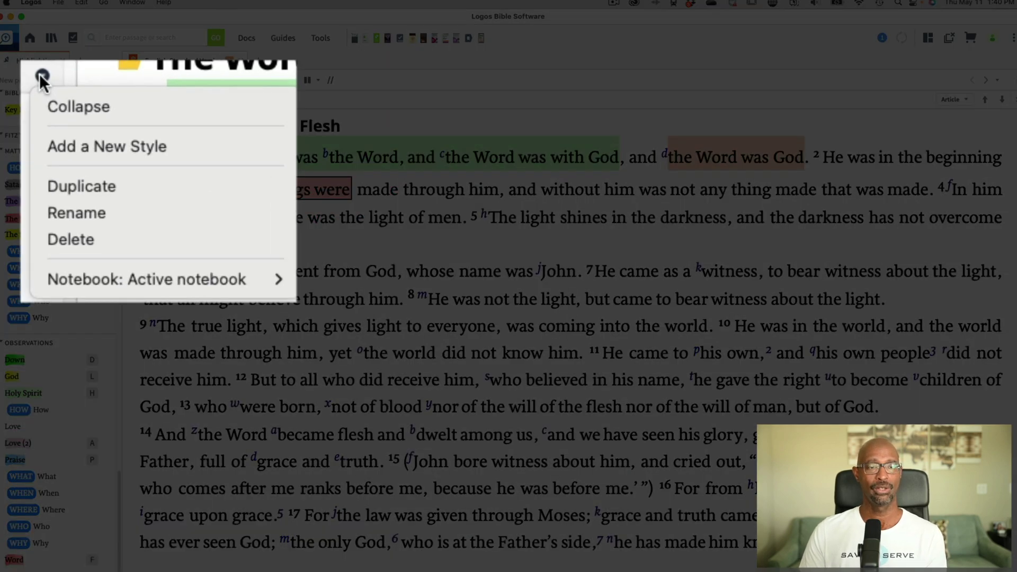
{"action": "left_click", "coordinate": [100, 146]}
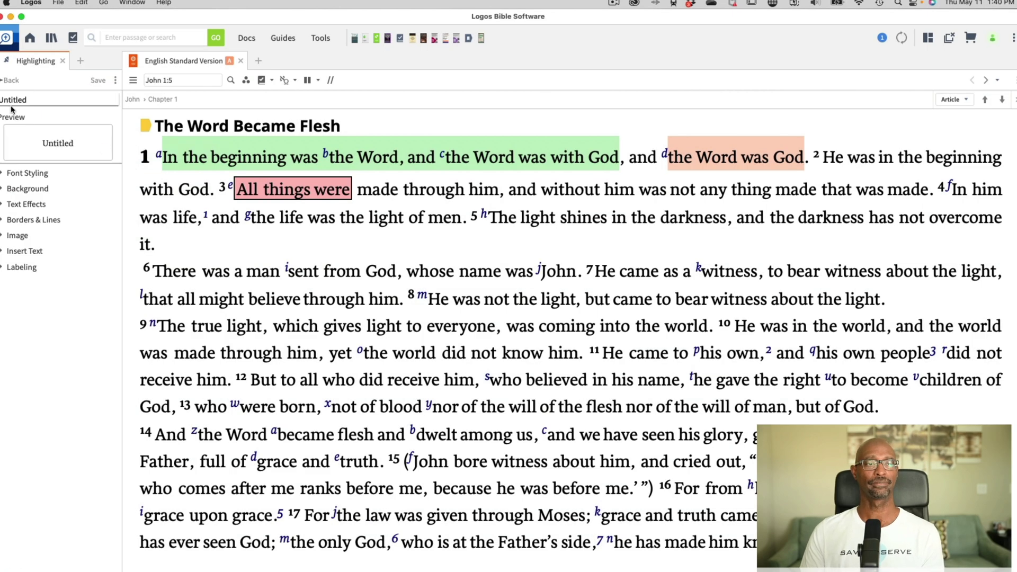
{"action": "double_click", "coordinate": [14, 100]}
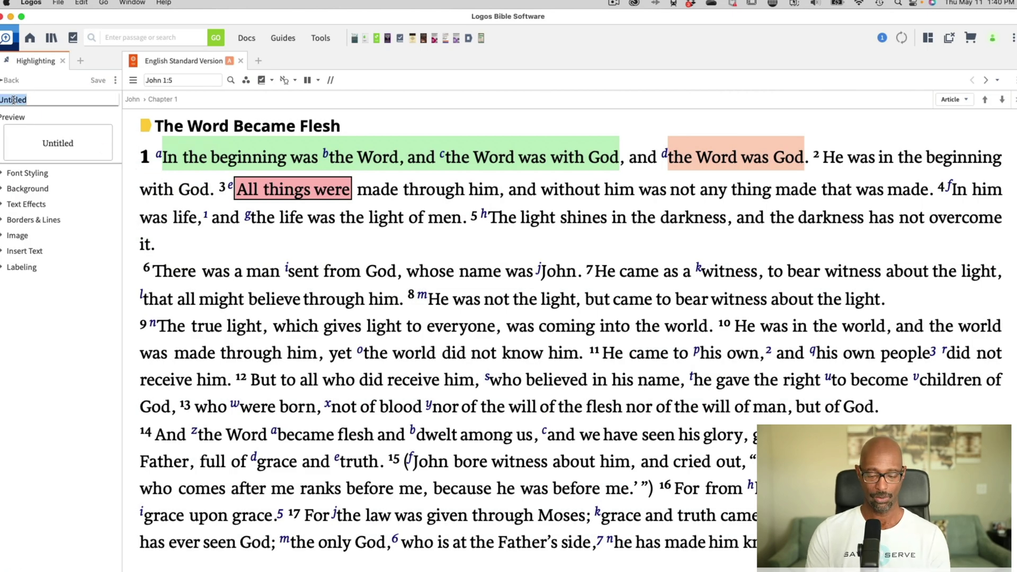
{"action": "type", "text": "M"}
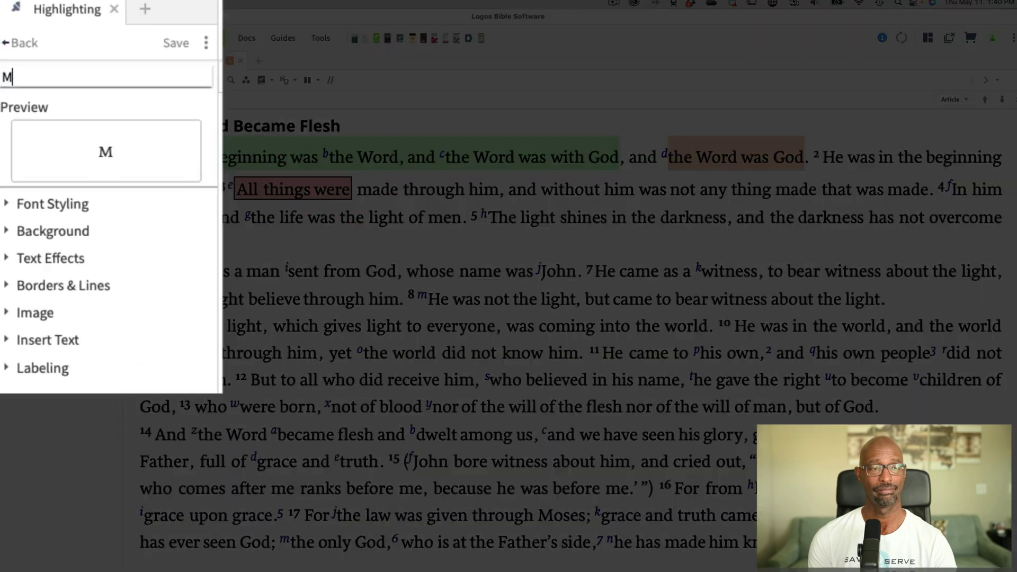
{"action": "type", "text": "y Styple"}
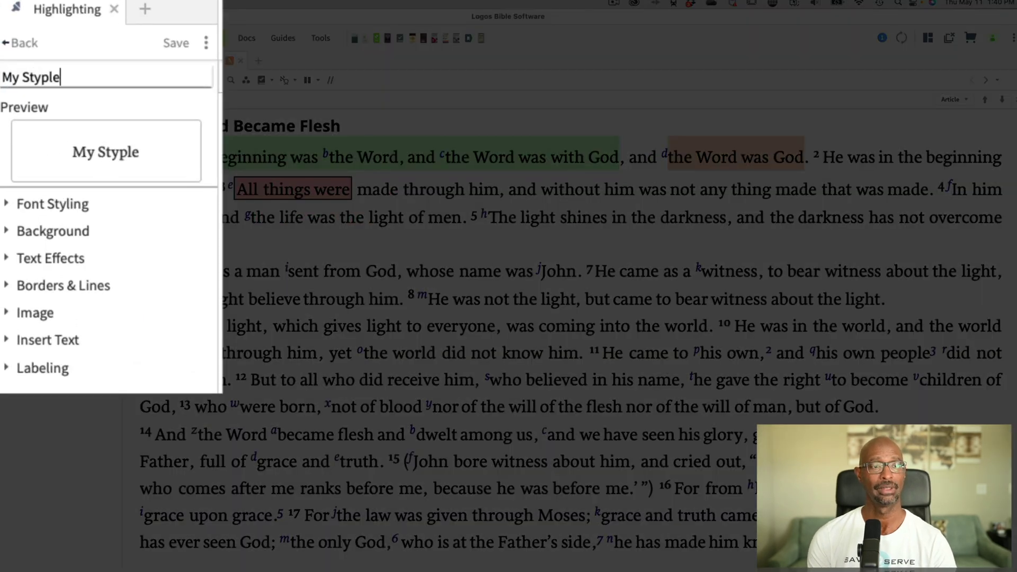
{"action": "key", "text": "BackSpace"}
{"action": "key", "text": "BackSpace"}
{"action": "key", "text": "BackSpace"}
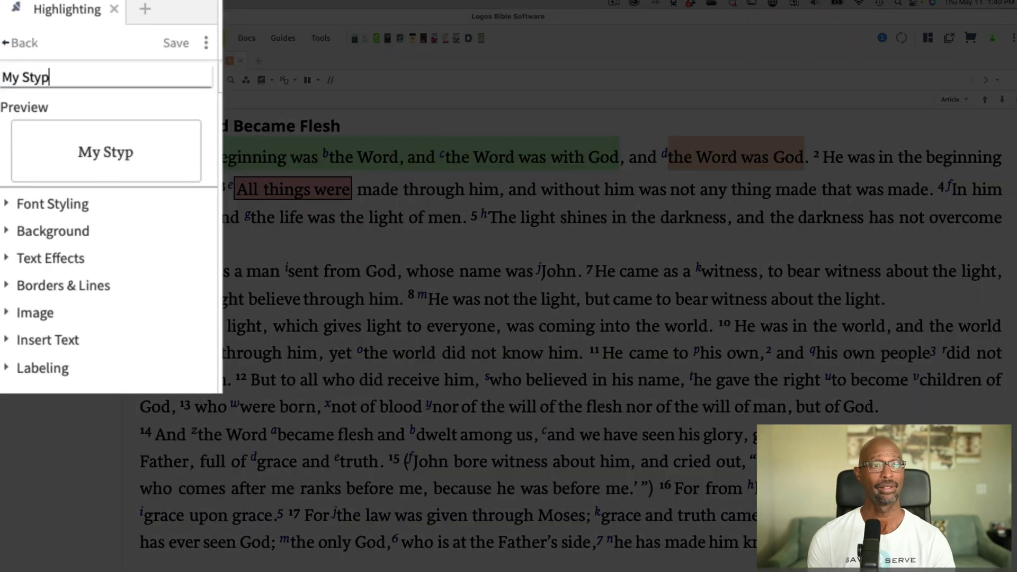
{"action": "type", "text": "le"}
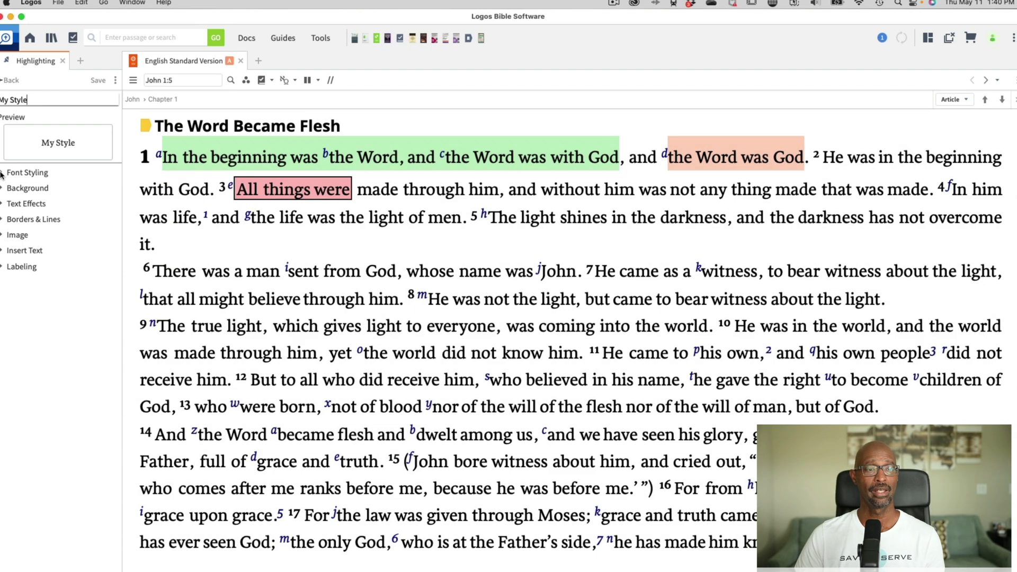
- Make the style's font bold and give it a light pink natural highlighter background
{"action": "left_click", "coordinate": [5, 175]}
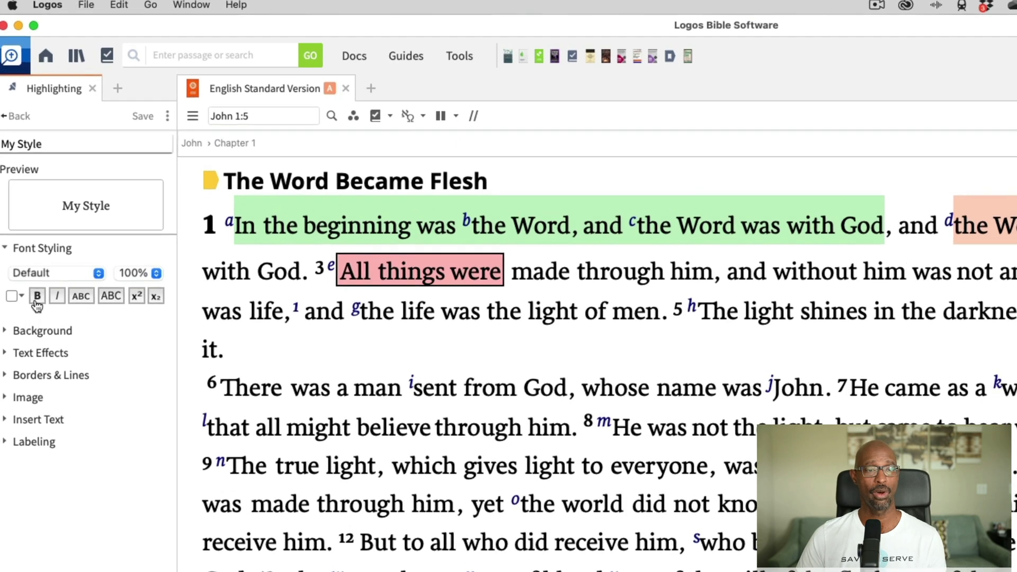
{"action": "left_click", "coordinate": [37, 291]}
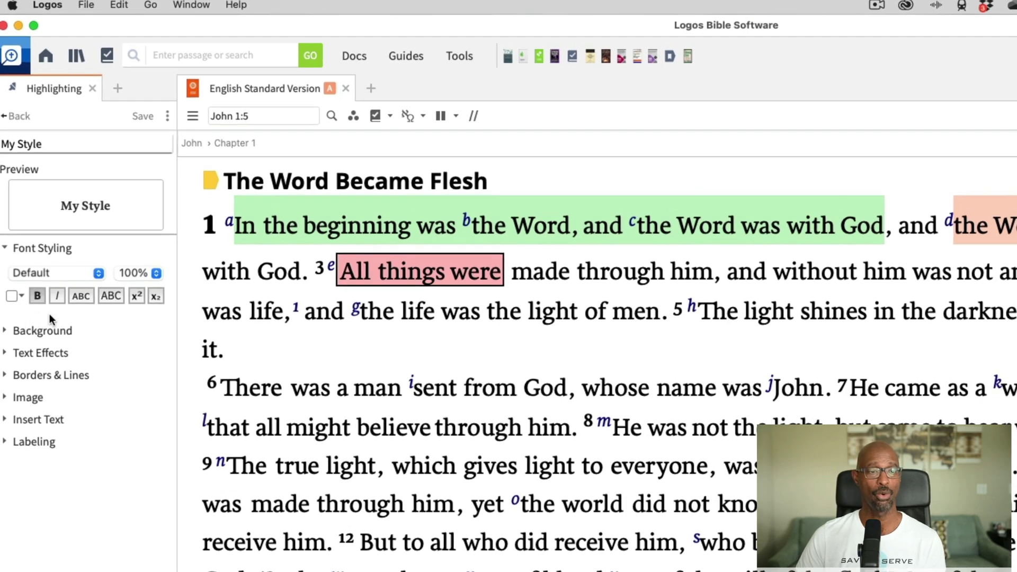
{"action": "left_click", "coordinate": [5, 330]}
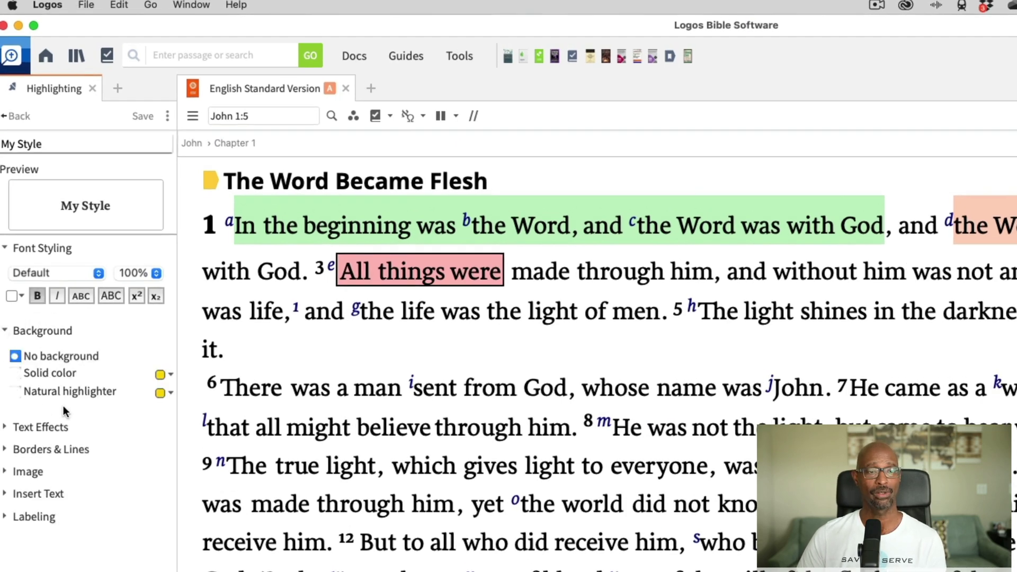
{"action": "left_click", "coordinate": [16, 392]}
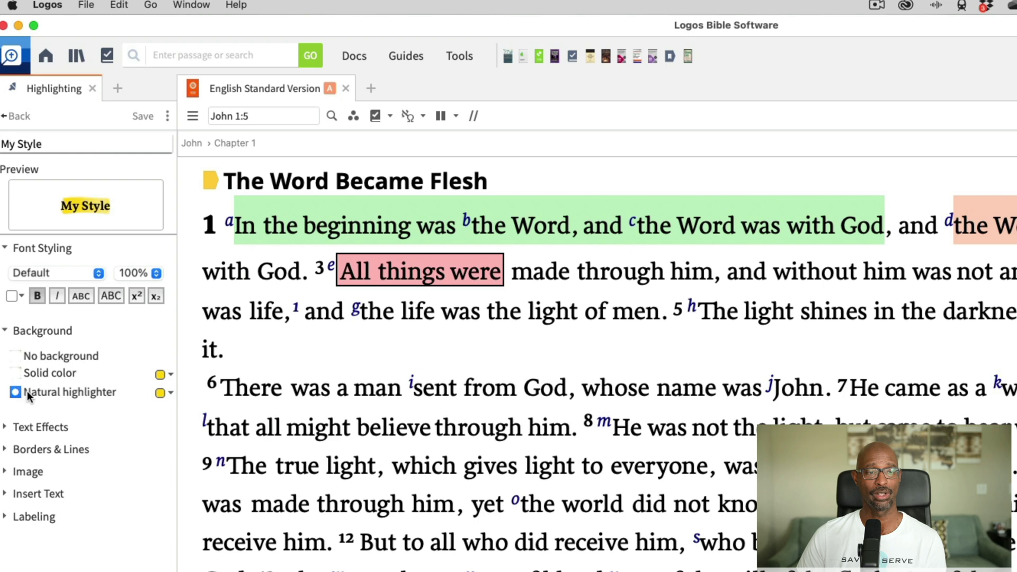
{"action": "left_click", "coordinate": [171, 393]}
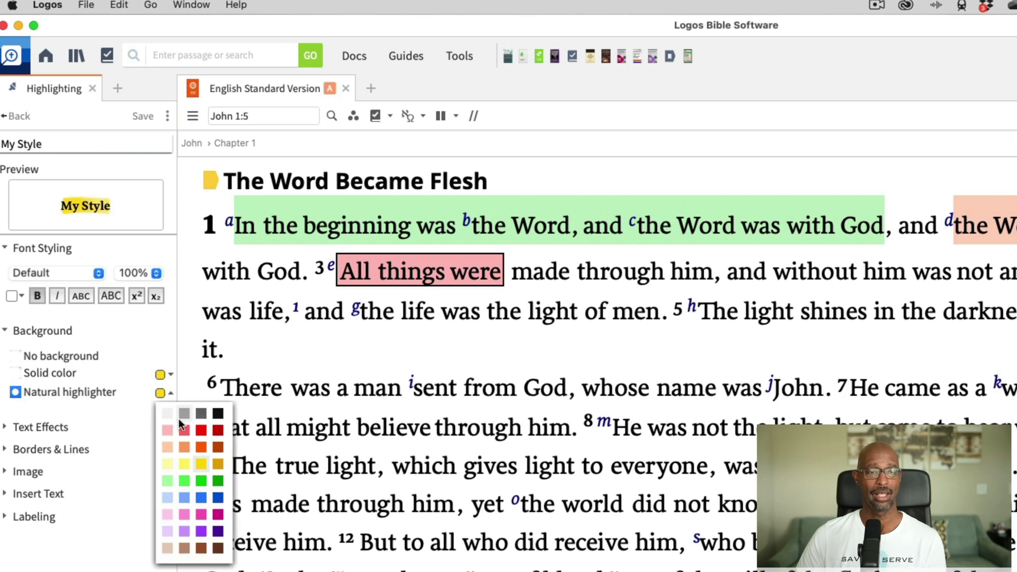
{"action": "left_click", "coordinate": [166, 513]}
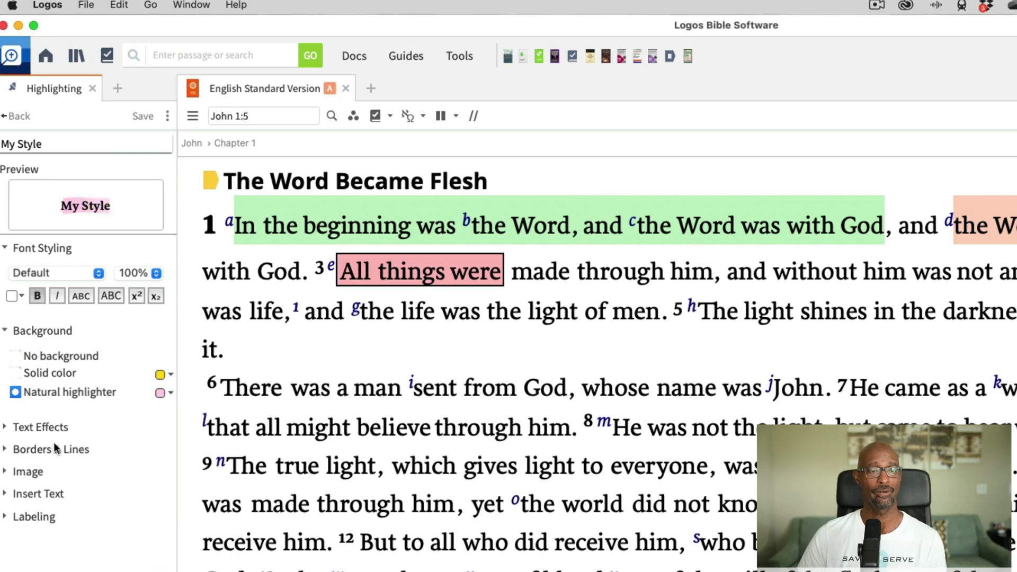
- Add a Glow text effect in light purple to the style
{"action": "left_click", "coordinate": [5, 427]}
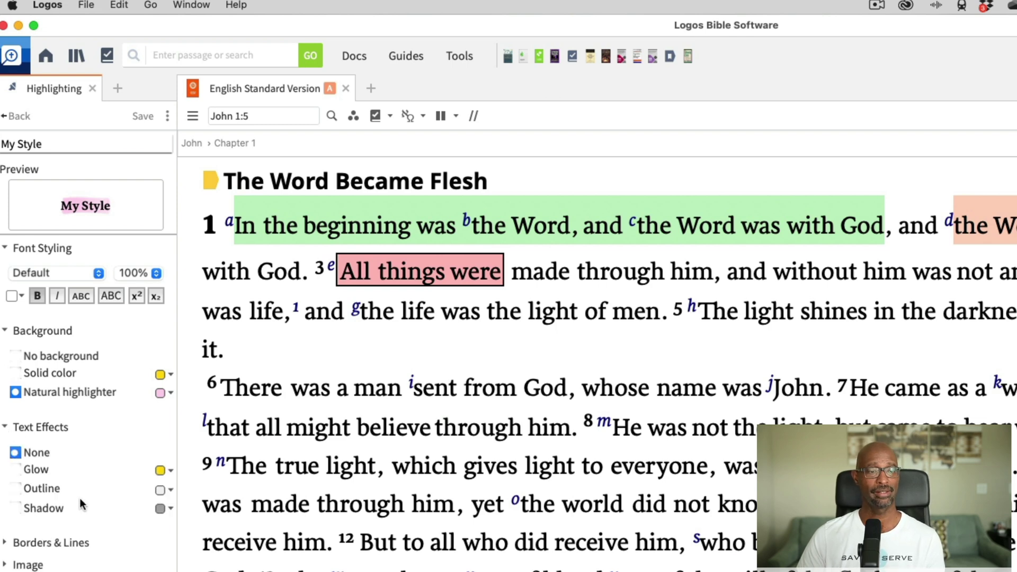
{"action": "left_click", "coordinate": [16, 469]}
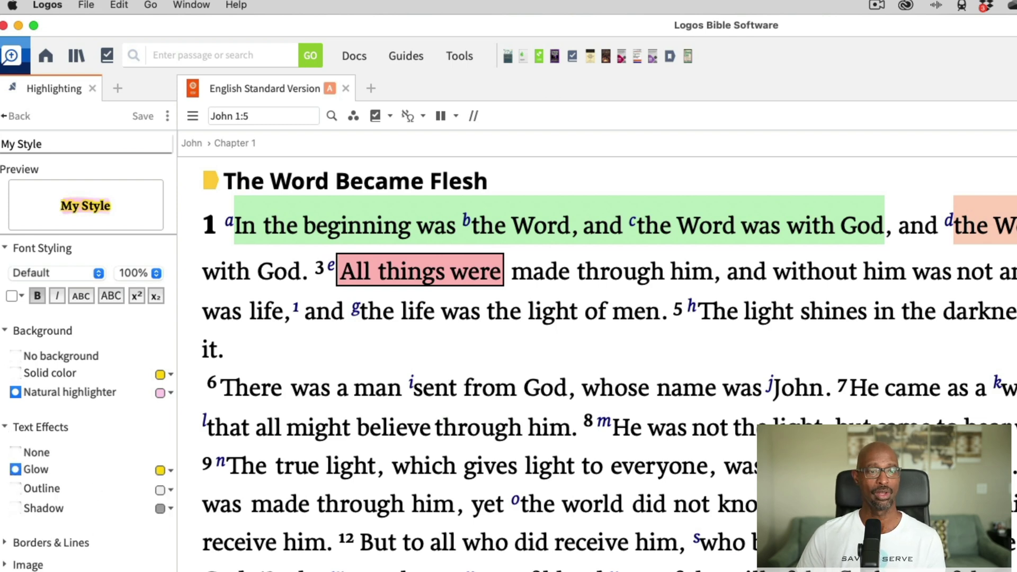
{"action": "left_click", "coordinate": [171, 470]}
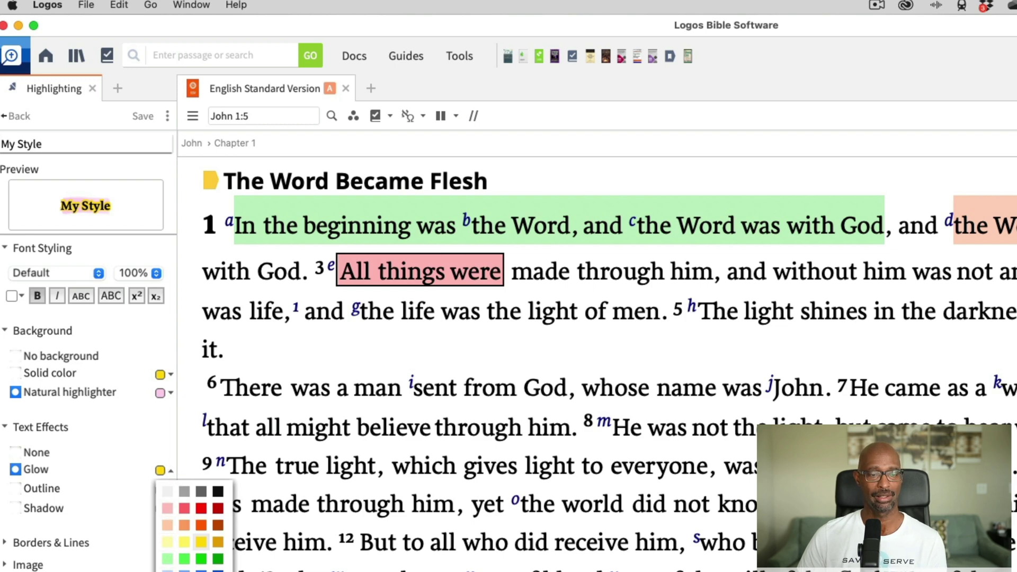
{"action": "left_click", "coordinate": [167, 571]}
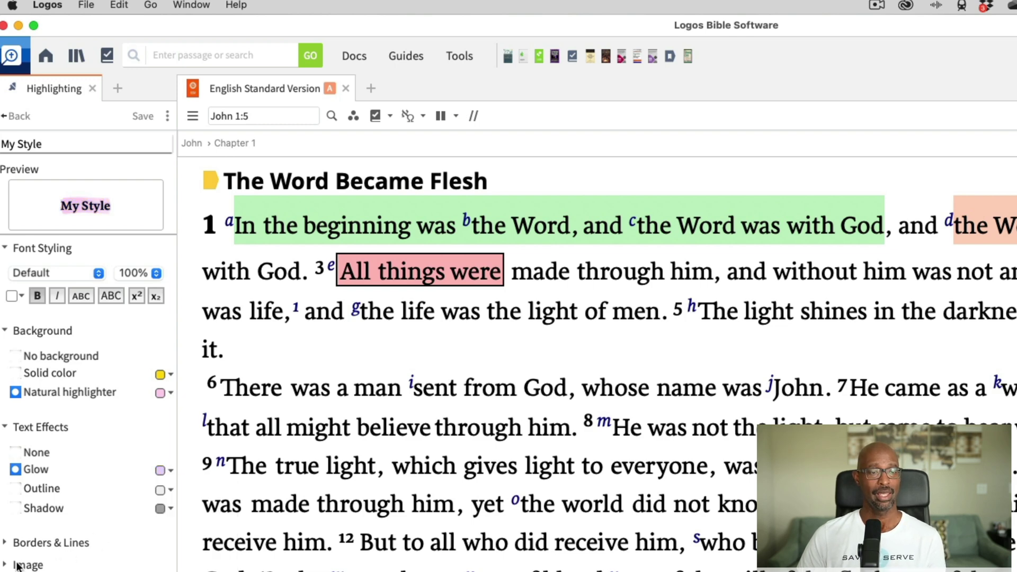
- Set the style's border line type to Dash Dot Dot
{"action": "left_click", "coordinate": [7, 542]}
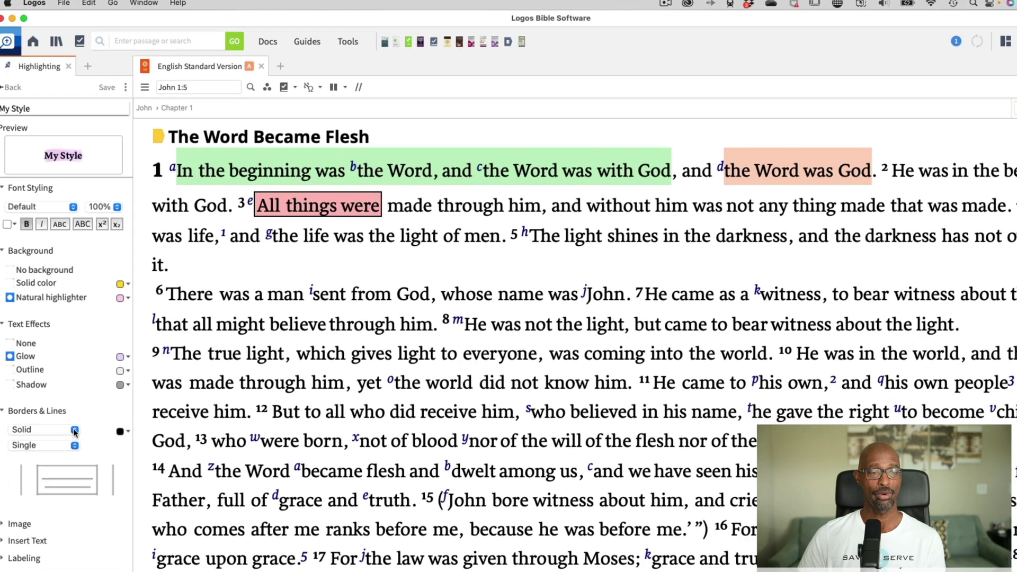
{"action": "left_click", "coordinate": [74, 430]}
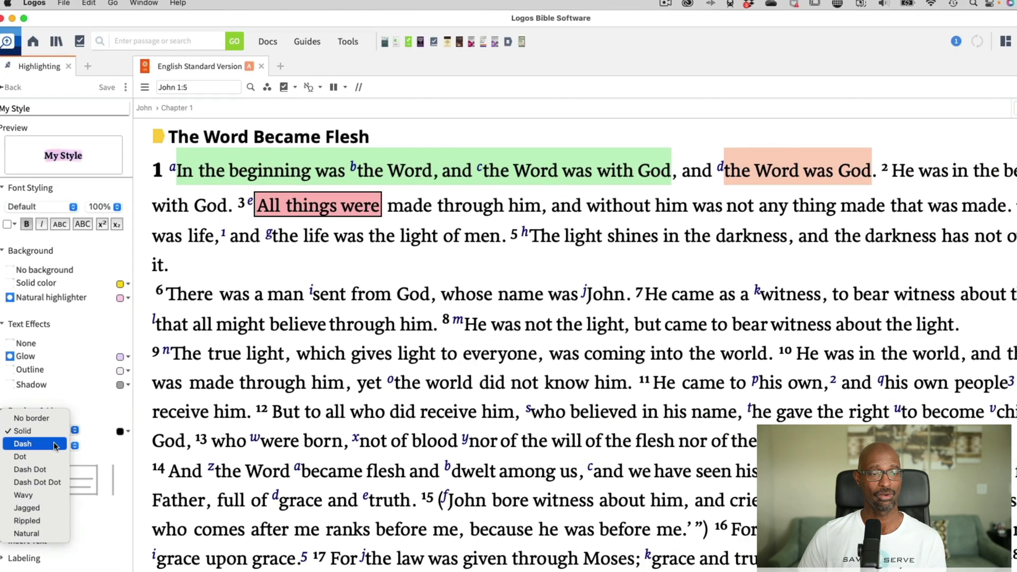
{"action": "left_click", "coordinate": [50, 482]}
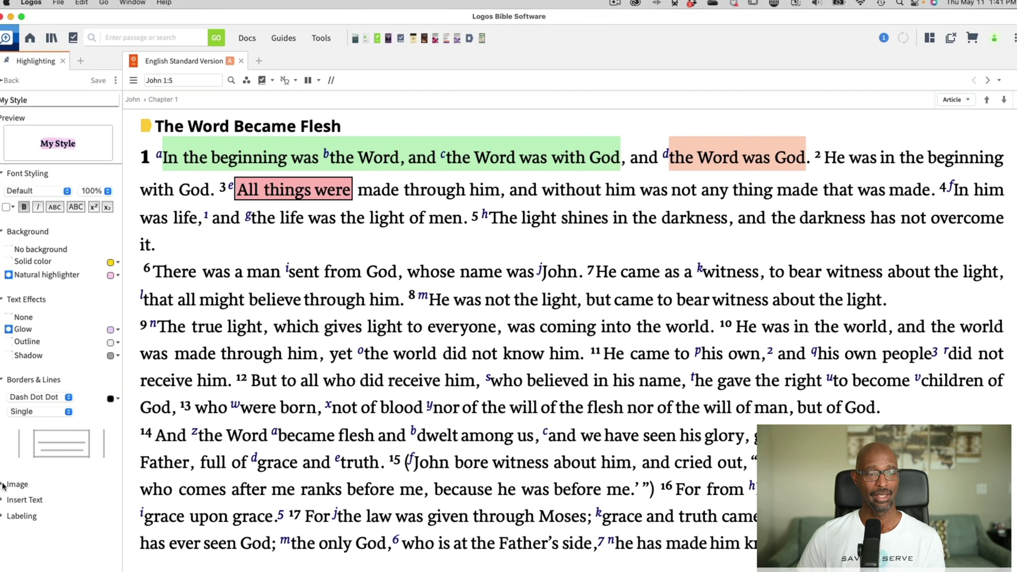
- Examine the Image and Insert Text options available for the style
{"action": "left_click", "coordinate": [2, 509]}
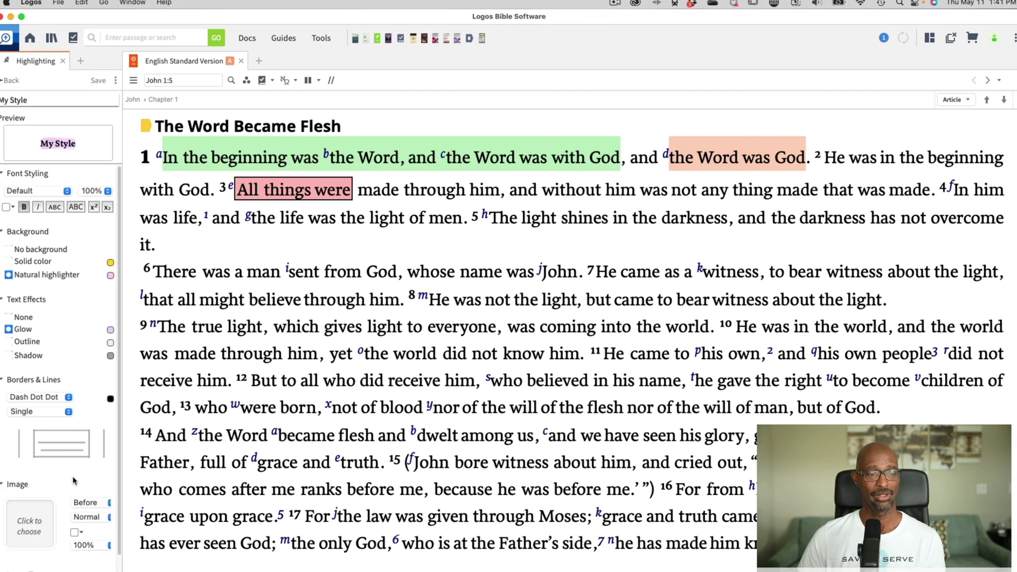
{"action": "scroll", "coordinate": [31, 508], "scroll_direction": "down", "scroll_amount": 2}
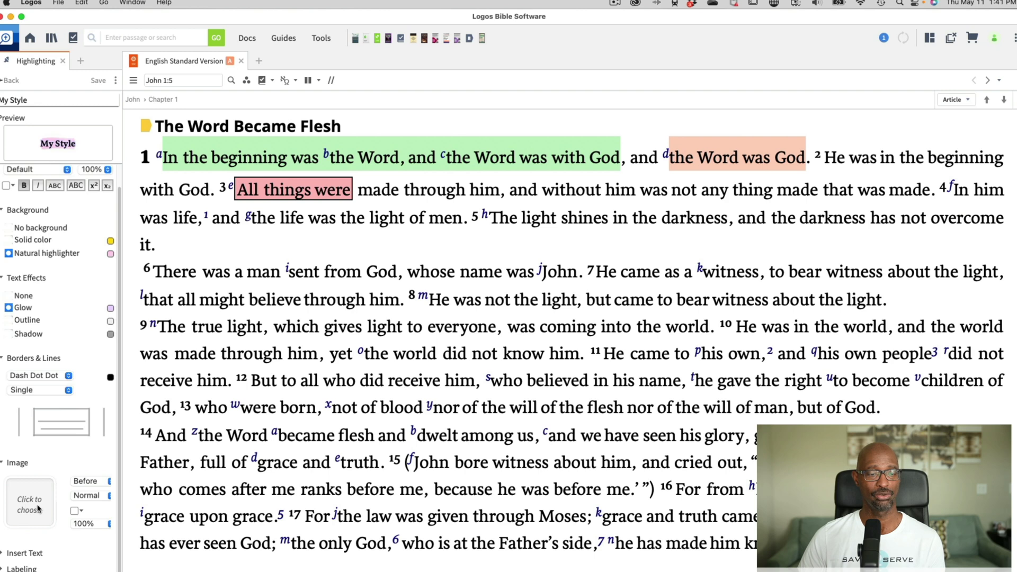
{"action": "left_click", "coordinate": [2, 463]}
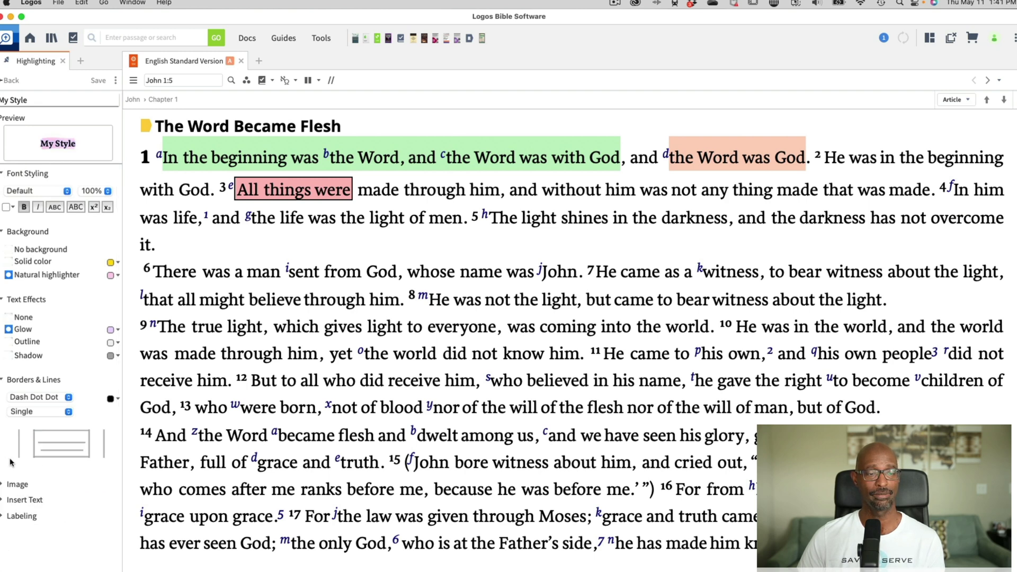
{"action": "left_click", "coordinate": [3, 500]}
{"action": "scroll", "coordinate": [76, 493], "scroll_direction": "down", "scroll_amount": 2}
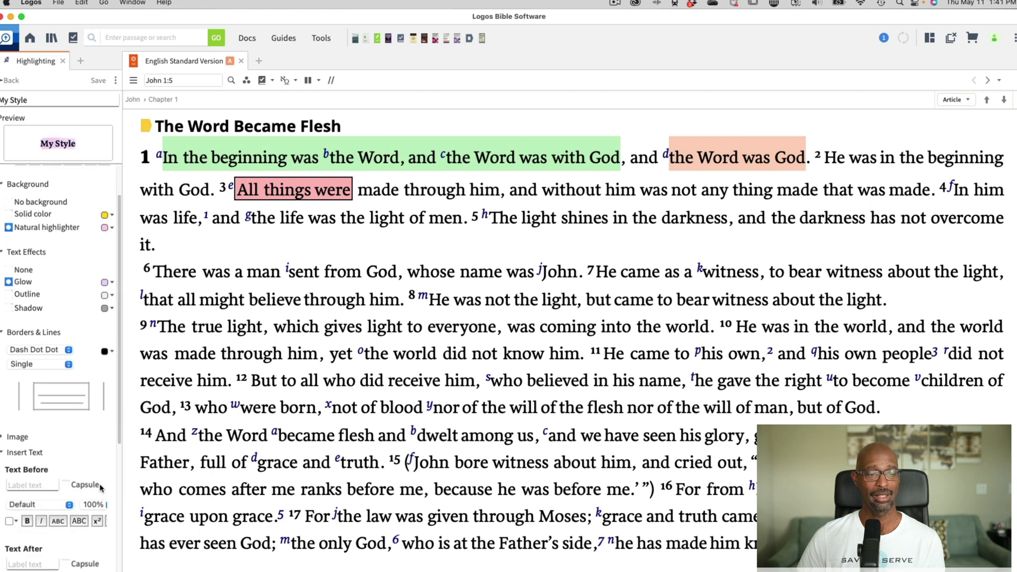
{"action": "left_click", "coordinate": [4, 453]}
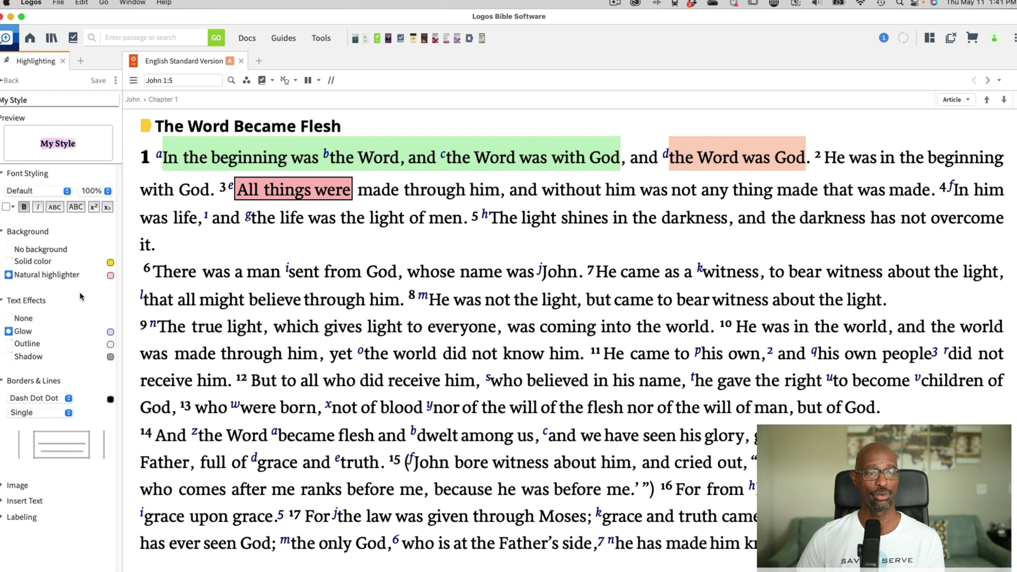
- Change the style's font to Aegean and save the style
{"action": "left_click", "coordinate": [64, 192]}
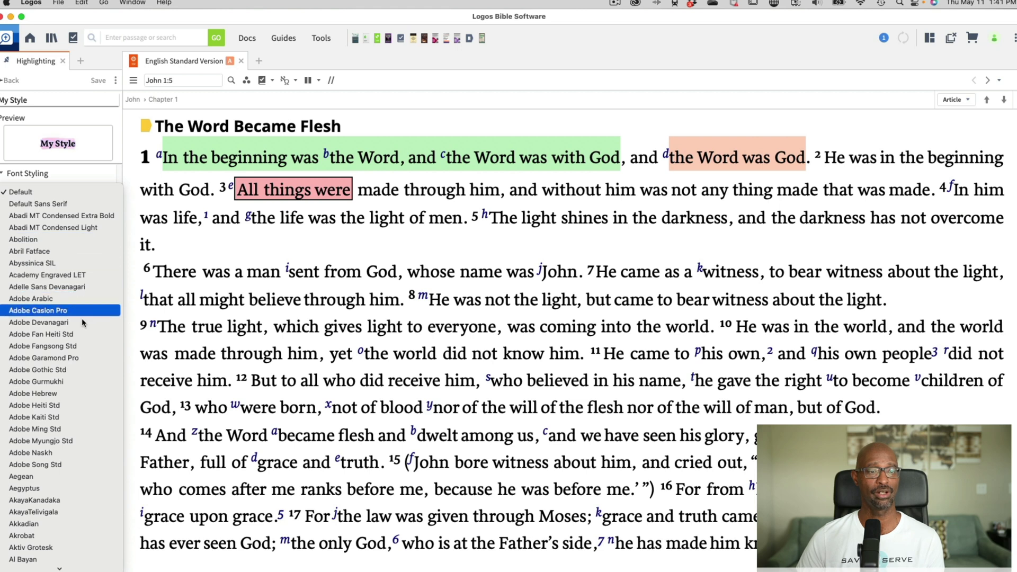
{"action": "left_click", "coordinate": [55, 479]}
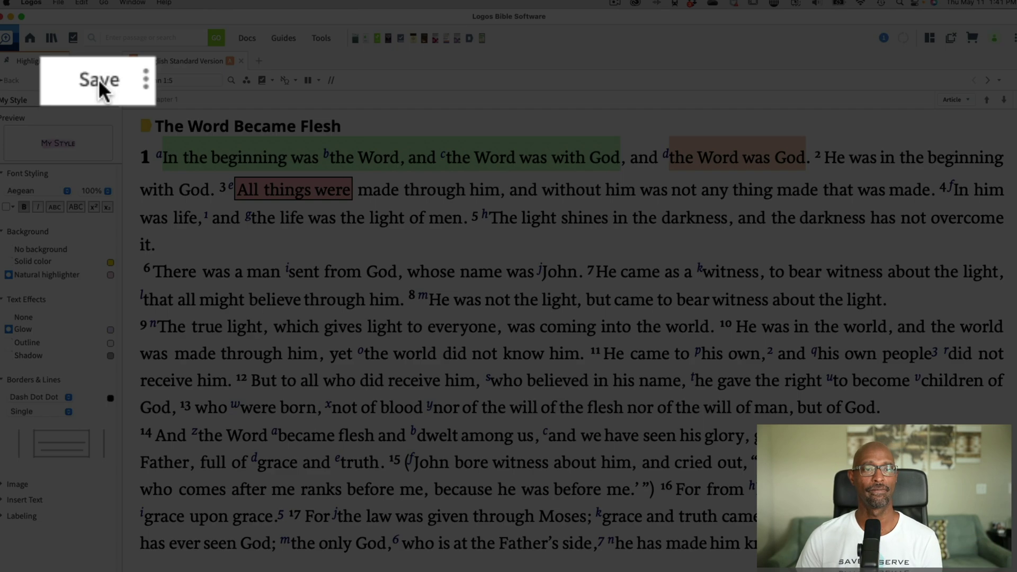
{"action": "left_click", "coordinate": [98, 78]}
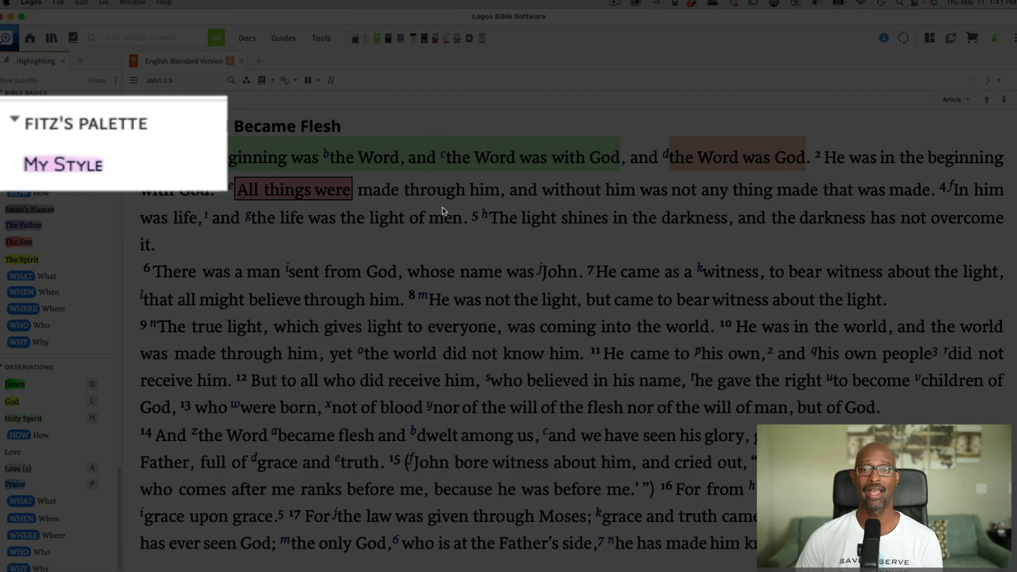
- Apply the My Style highlight to "made through him" in John 1:3
{"action": "left_click_drag", "start_coordinate": [358, 193], "coordinate": [479, 197]}
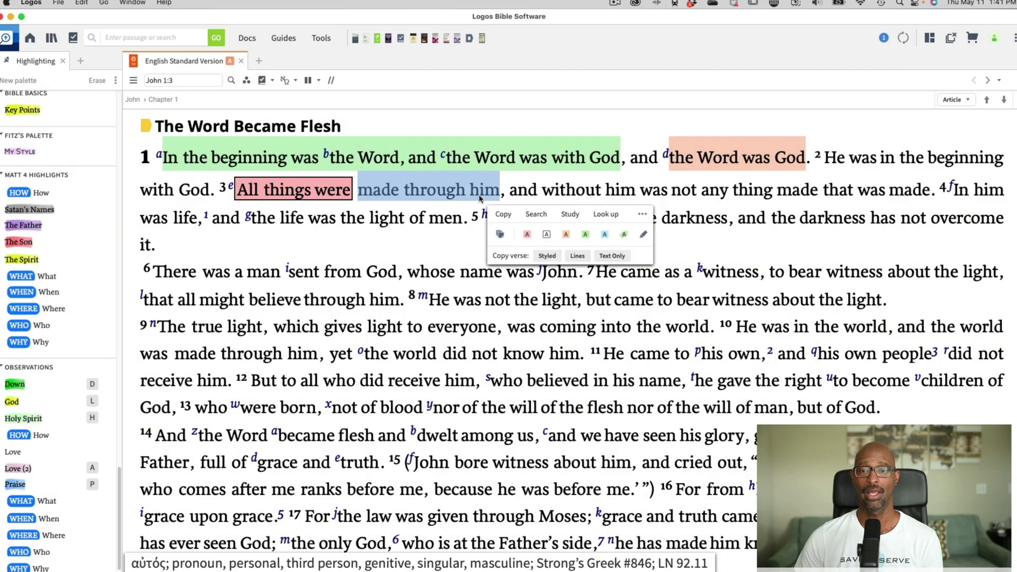
{"action": "left_click", "coordinate": [23, 152]}
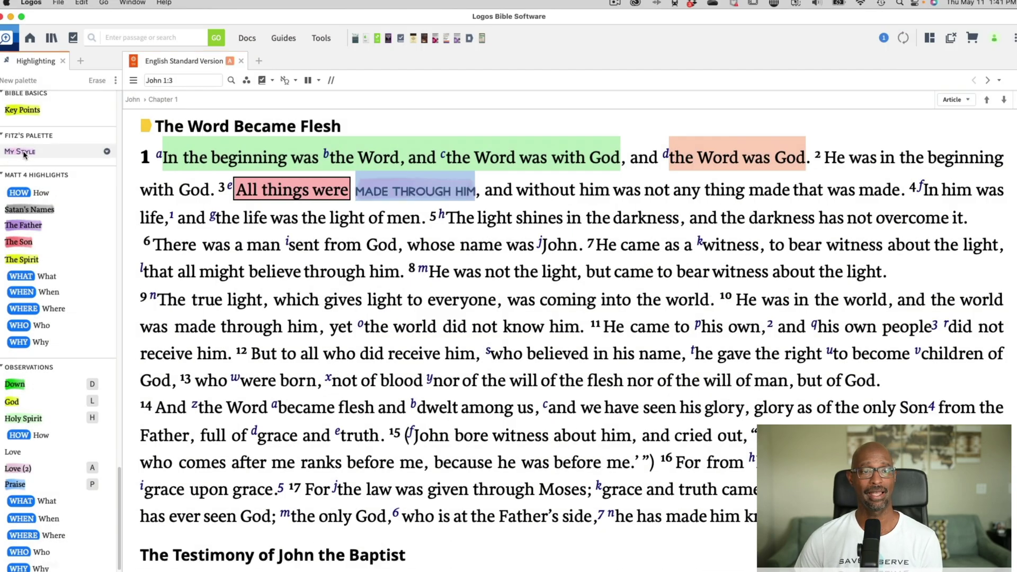
{"action": "left_click", "coordinate": [499, 208]}
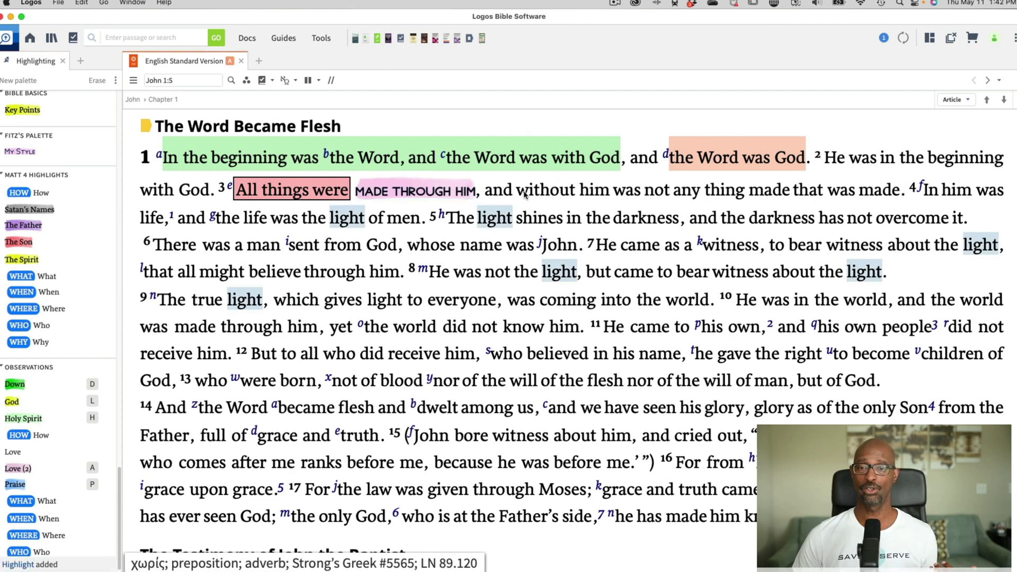
- Apply both My Style and the Box markup to "without him" in John 1:3
{"action": "left_click_drag", "start_coordinate": [518, 194], "coordinate": [591, 196]}
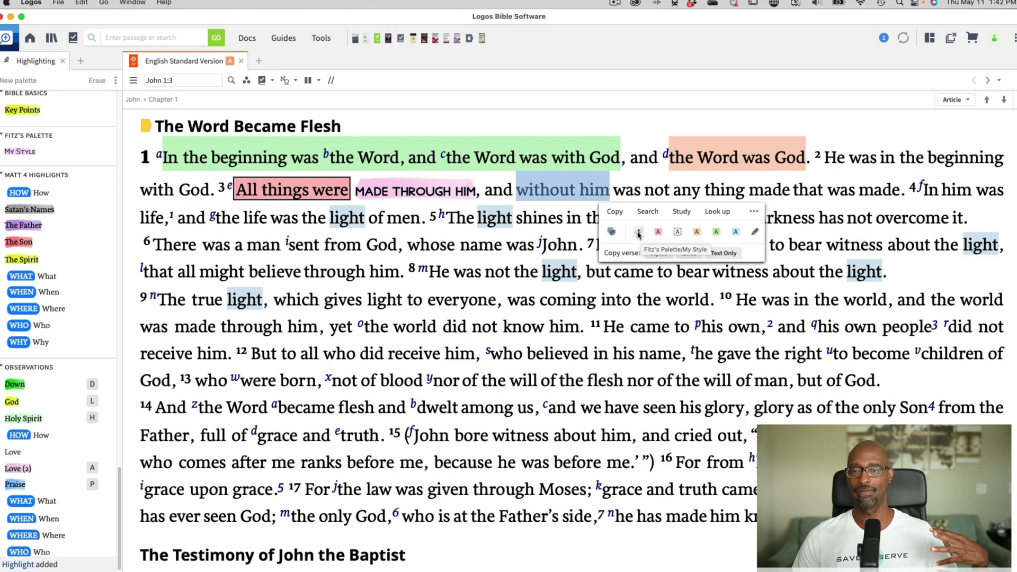
{"action": "left_click", "coordinate": [613, 232]}
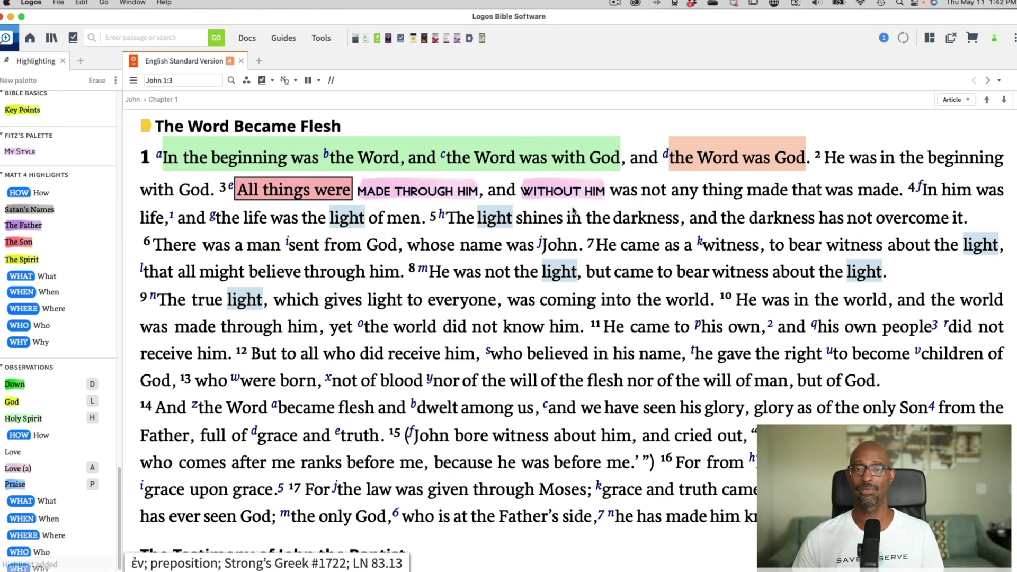
{"action": "left_click_drag", "start_coordinate": [576, 196], "coordinate": [604, 197]}
{"action": "left_click", "coordinate": [728, 232]}
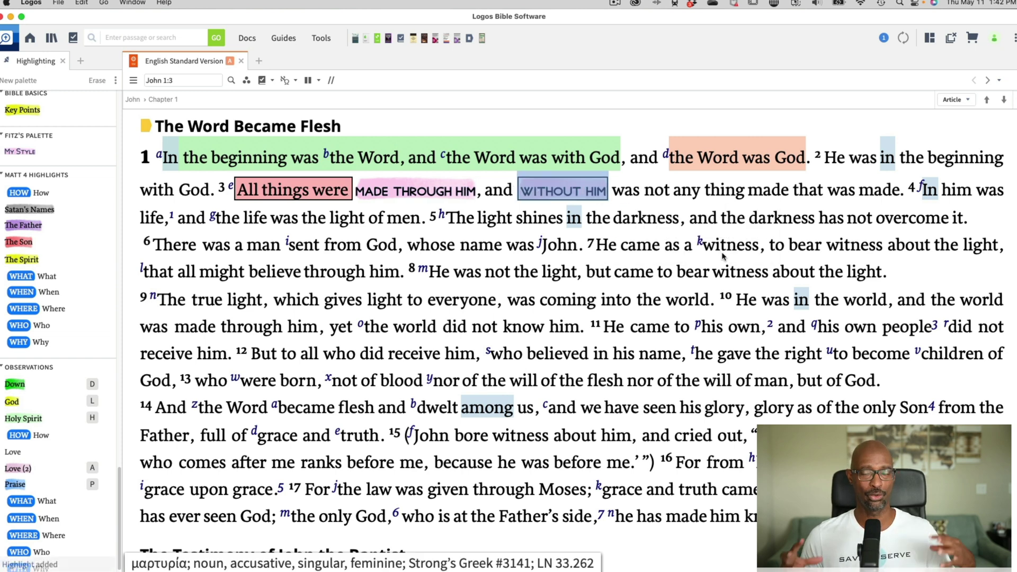
{"action": "left_click", "coordinate": [508, 117]}
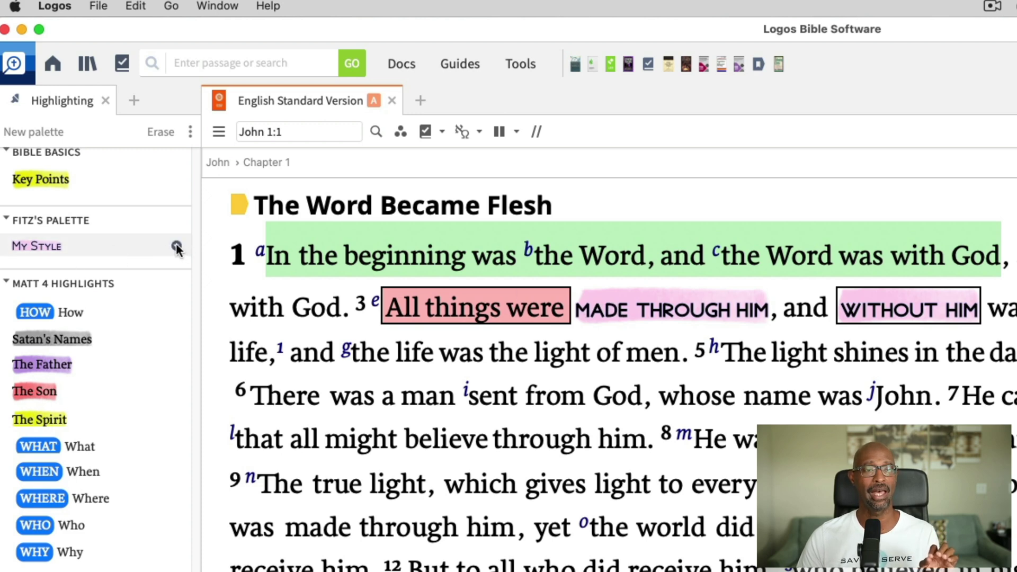
- Delete the My Style highlighting style, restyling its annotations to No highlight, and remove the emptied custom palette
{"action": "left_click", "coordinate": [176, 246]}
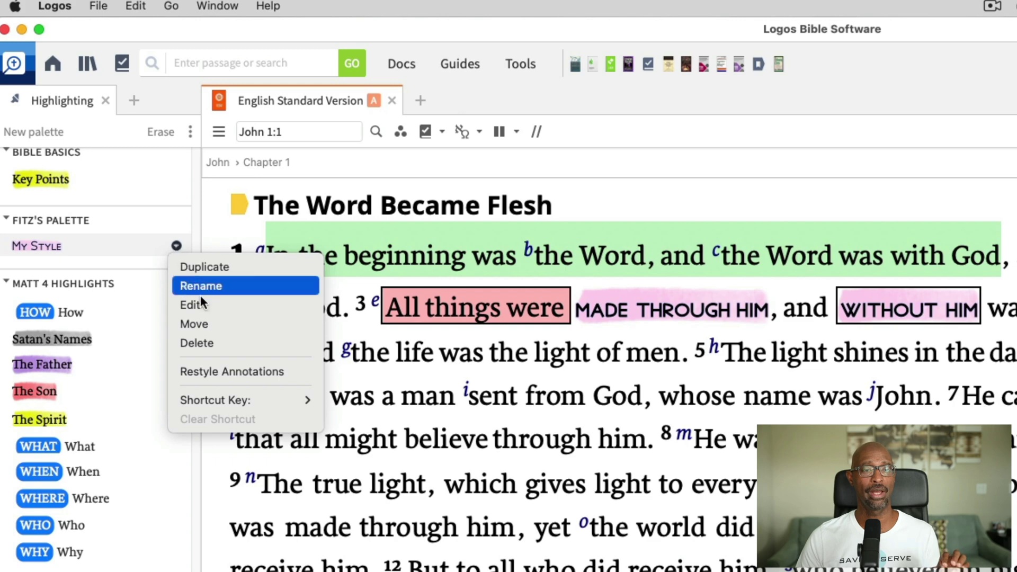
{"action": "left_click", "coordinate": [224, 345]}
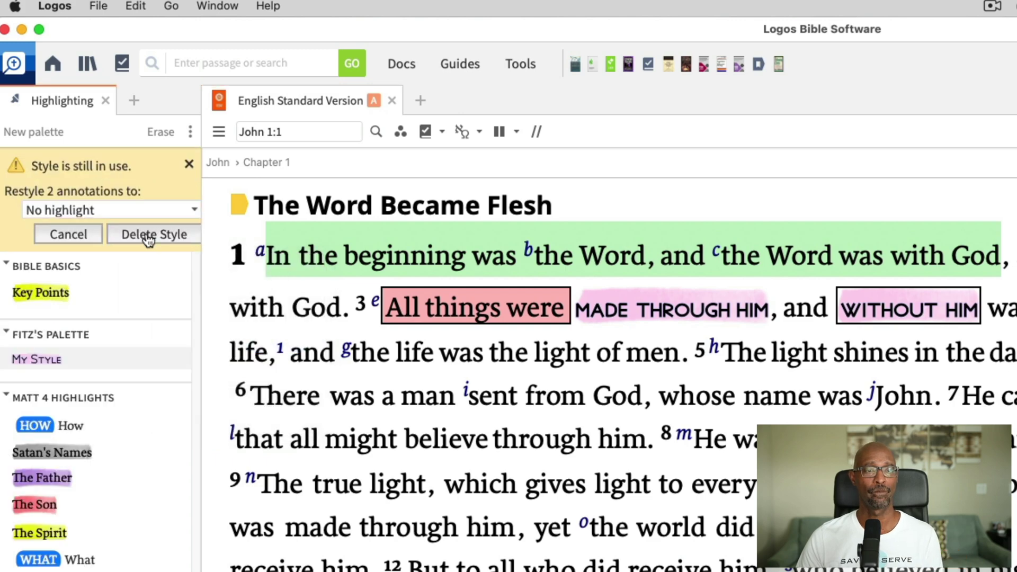
{"action": "left_click", "coordinate": [148, 235]}
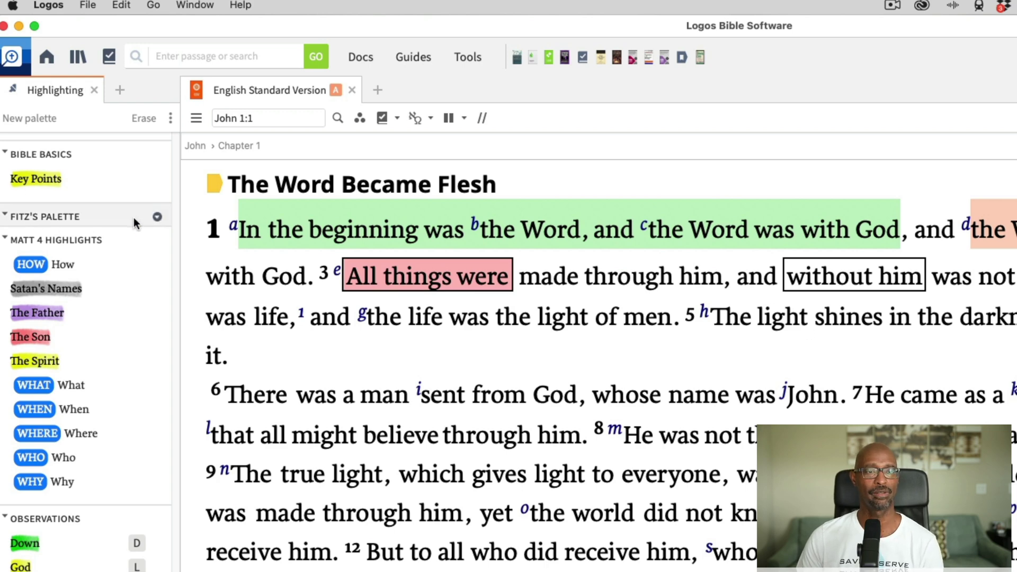
{"action": "left_click", "coordinate": [155, 217]}
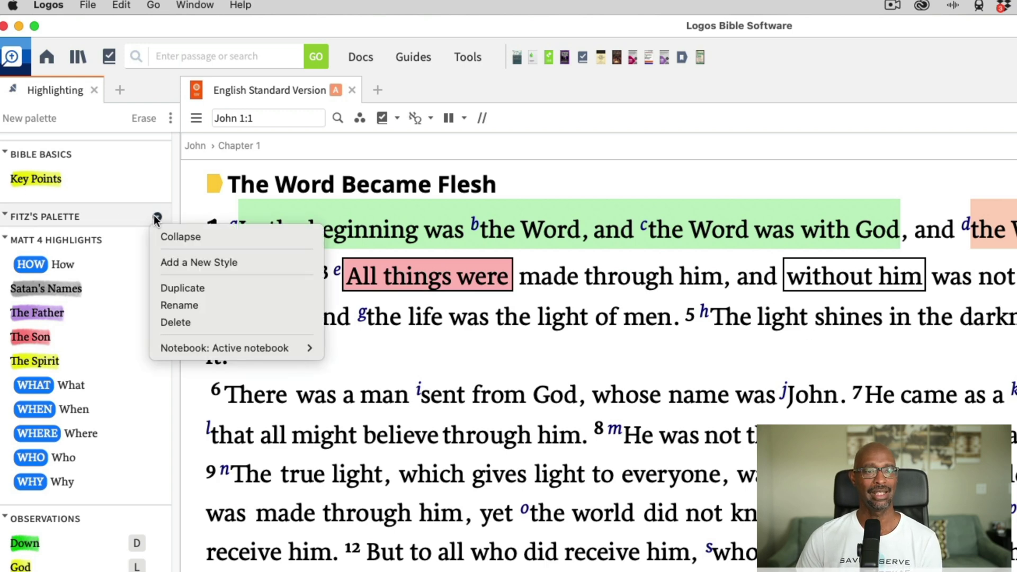
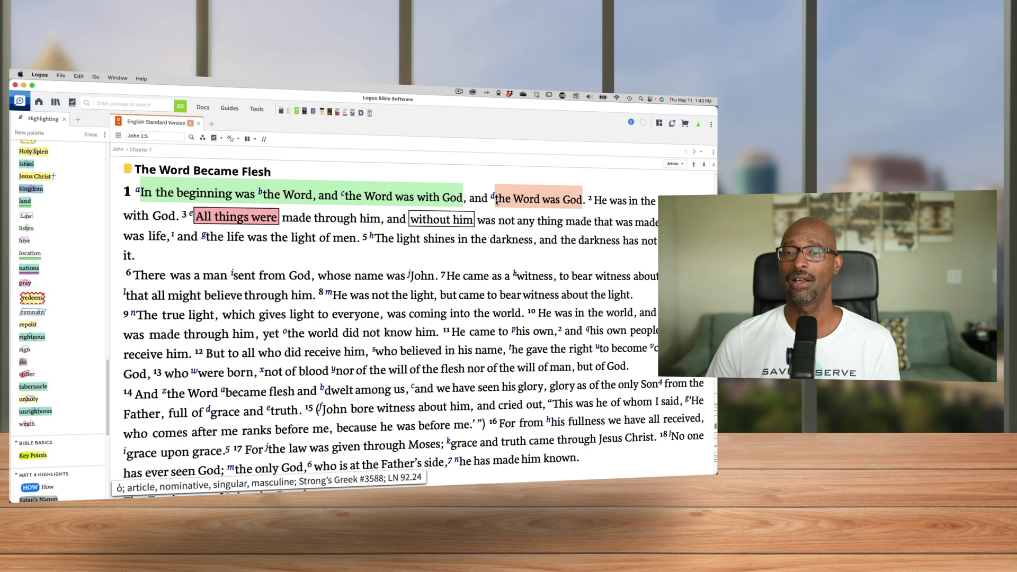
- Apply the Inductive/Precept "location" style to "the Word was God" in John 1:1
{"action": "left_click_drag", "start_coordinate": [494, 204], "coordinate": [574, 202]}
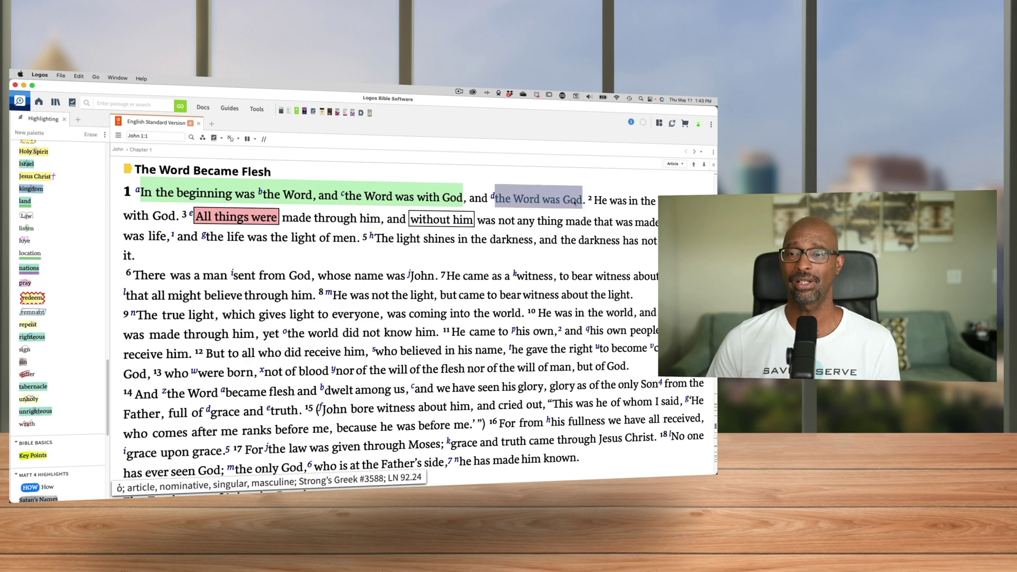
{"action": "left_click", "coordinate": [24, 254]}
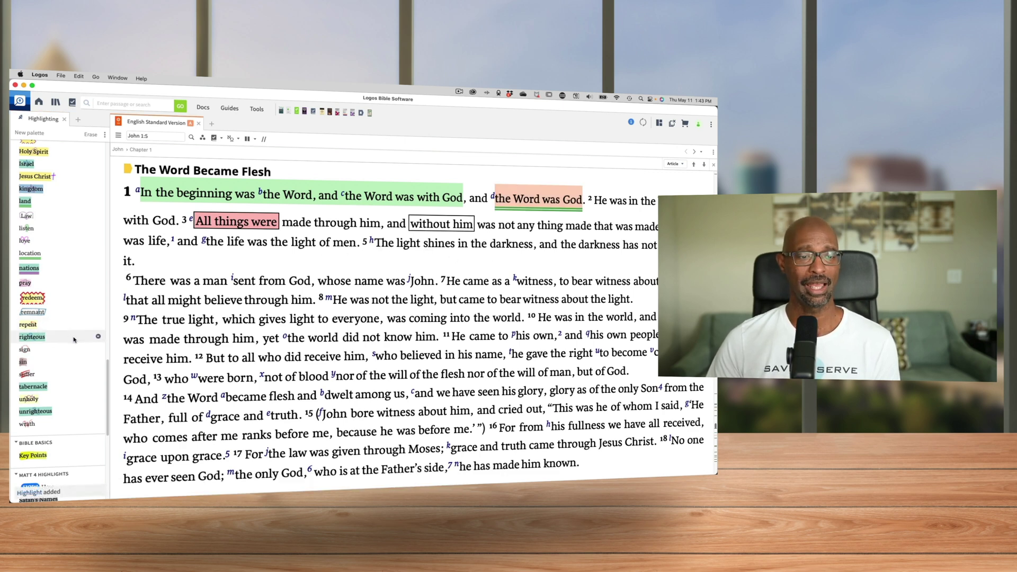
- Apply the Inductive/Precept "Jesus Christ" style to "the life was the light of men" in John 1:4 and to all of John 1:5
{"action": "scroll", "coordinate": [74, 340], "scroll_direction": "down", "scroll_amount": 5}
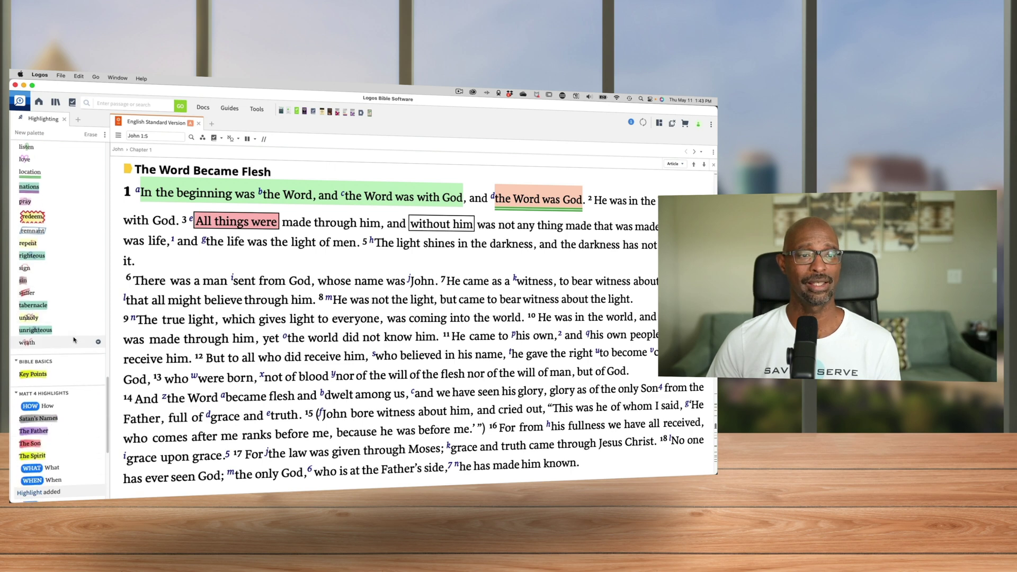
{"action": "scroll", "coordinate": [74, 340], "scroll_direction": "down", "scroll_amount": 12}
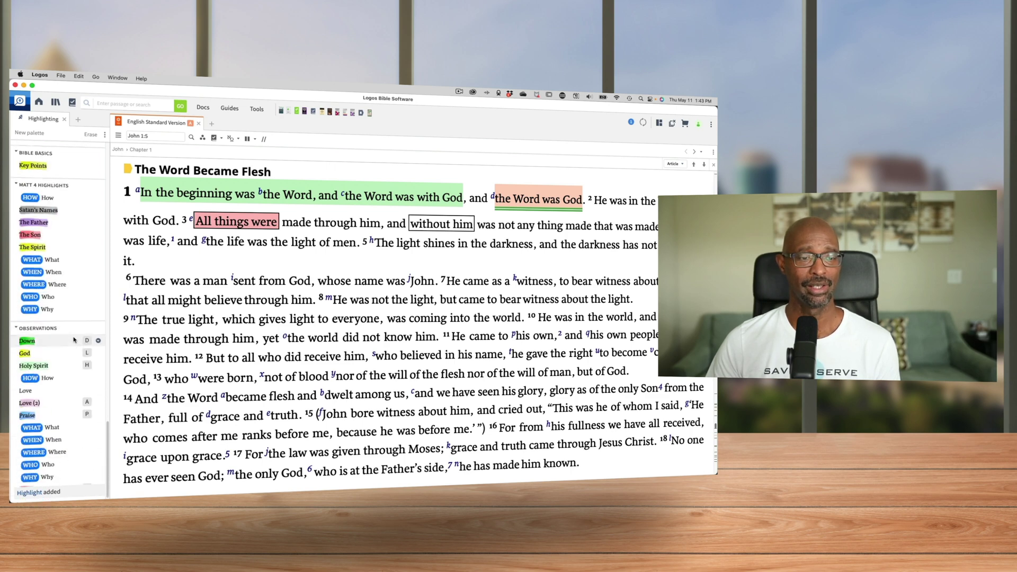
{"action": "scroll", "coordinate": [75, 340], "scroll_direction": "up", "scroll_amount": 8}
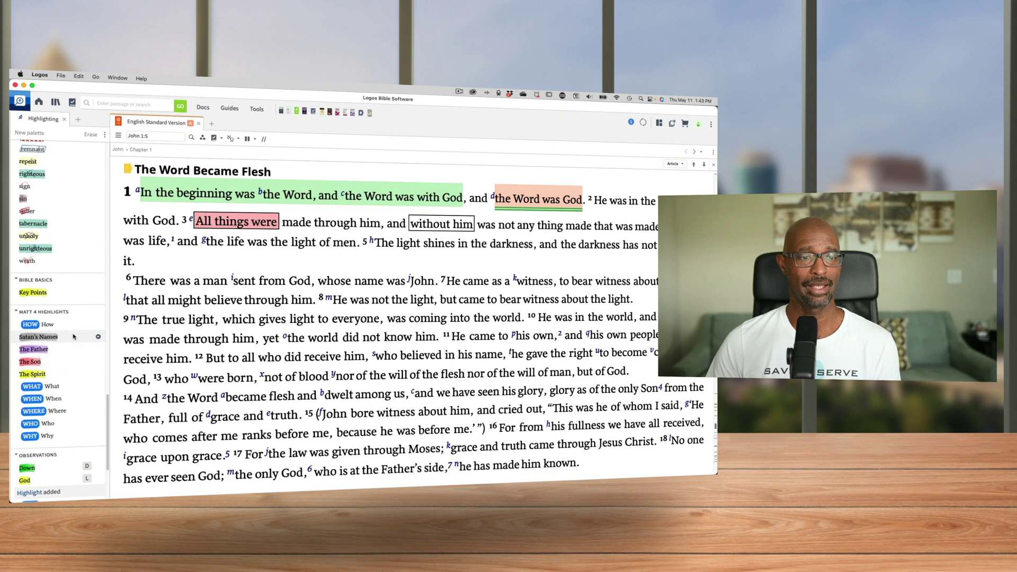
{"action": "scroll", "coordinate": [74, 336], "scroll_direction": "up", "scroll_amount": 10}
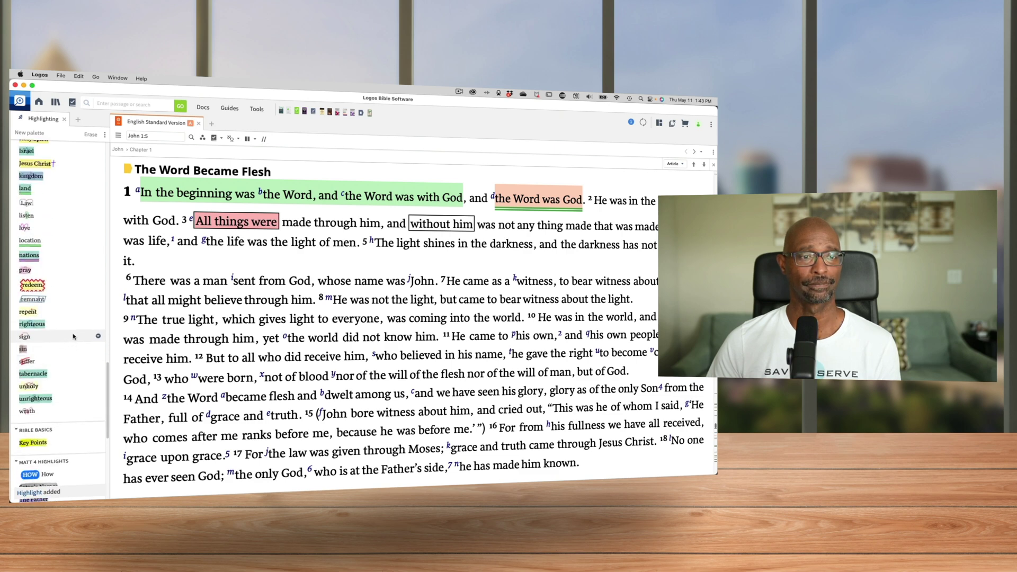
{"action": "scroll", "coordinate": [73, 336], "scroll_direction": "up", "scroll_amount": 6}
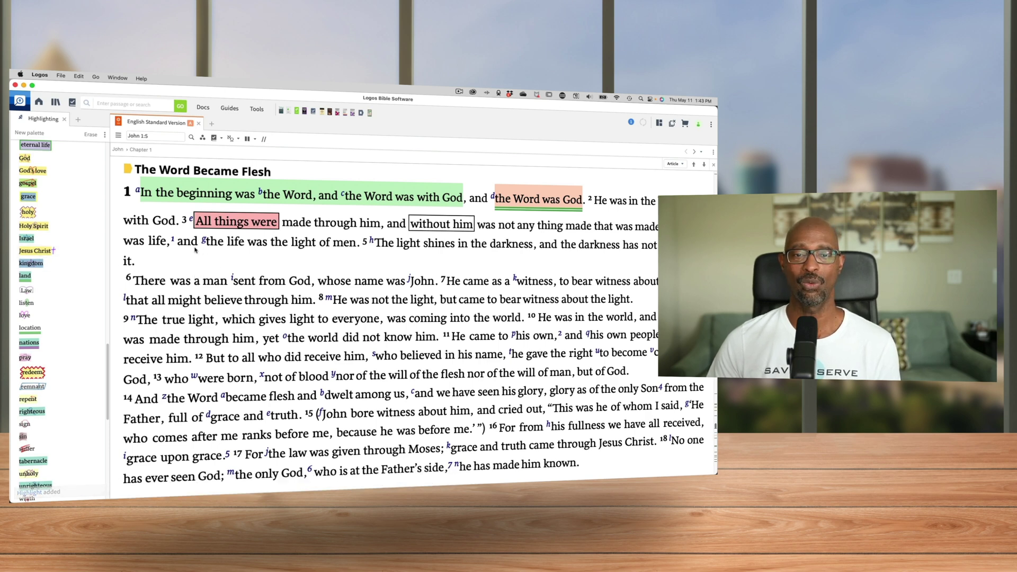
{"action": "left_click_drag", "start_coordinate": [206, 242], "coordinate": [356, 243]}
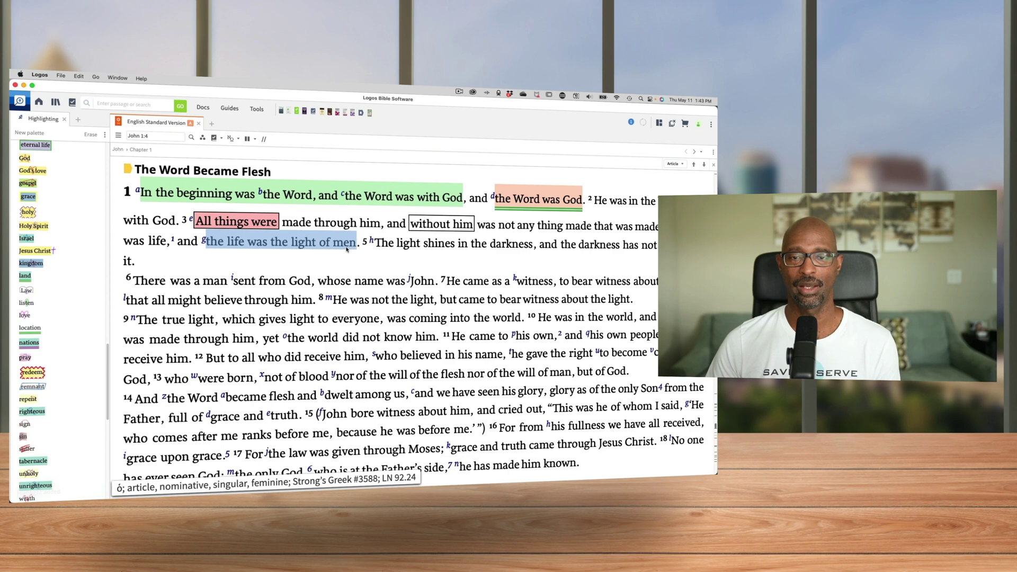
{"action": "left_click", "coordinate": [32, 252]}
{"action": "left_click", "coordinate": [340, 263]}
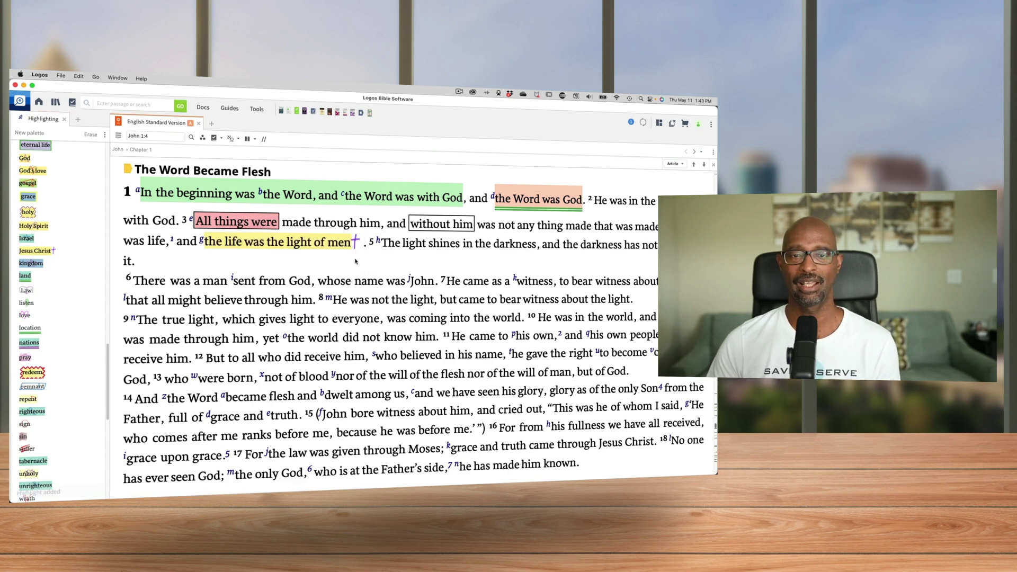
{"action": "left_click_drag", "start_coordinate": [383, 252], "coordinate": [380, 262]}
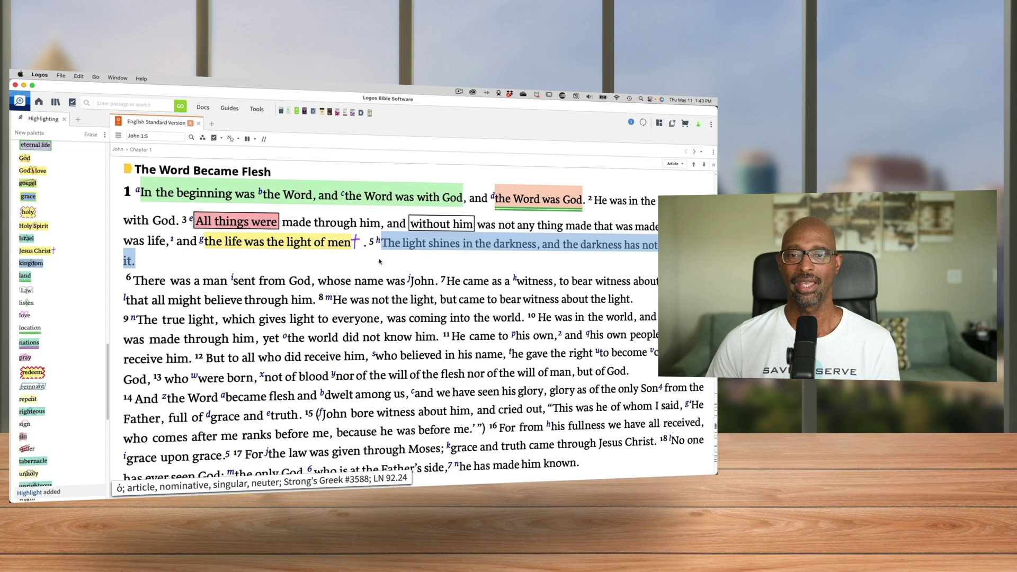
{"action": "left_click", "coordinate": [32, 251]}
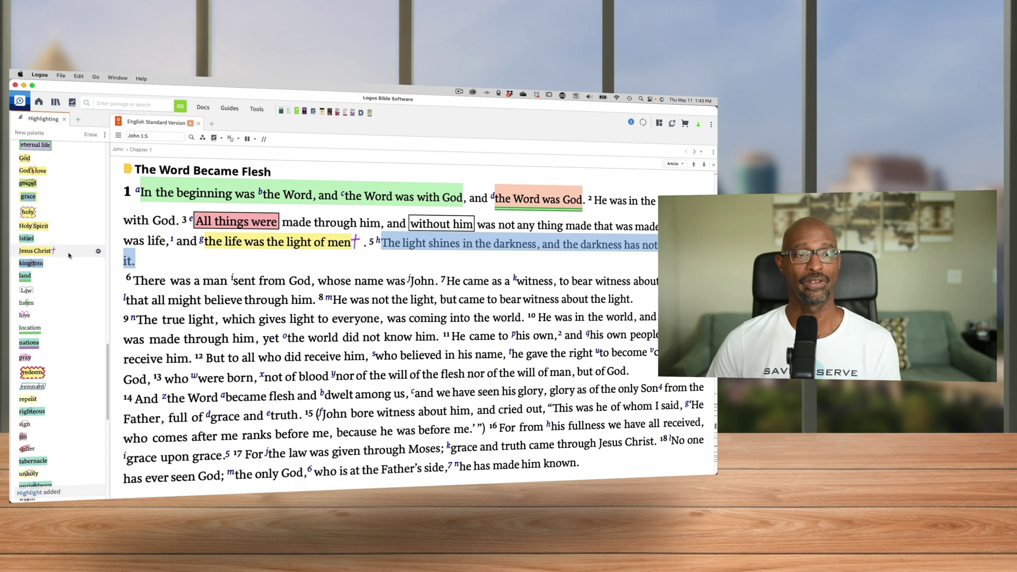
{"action": "left_click", "coordinate": [337, 263]}
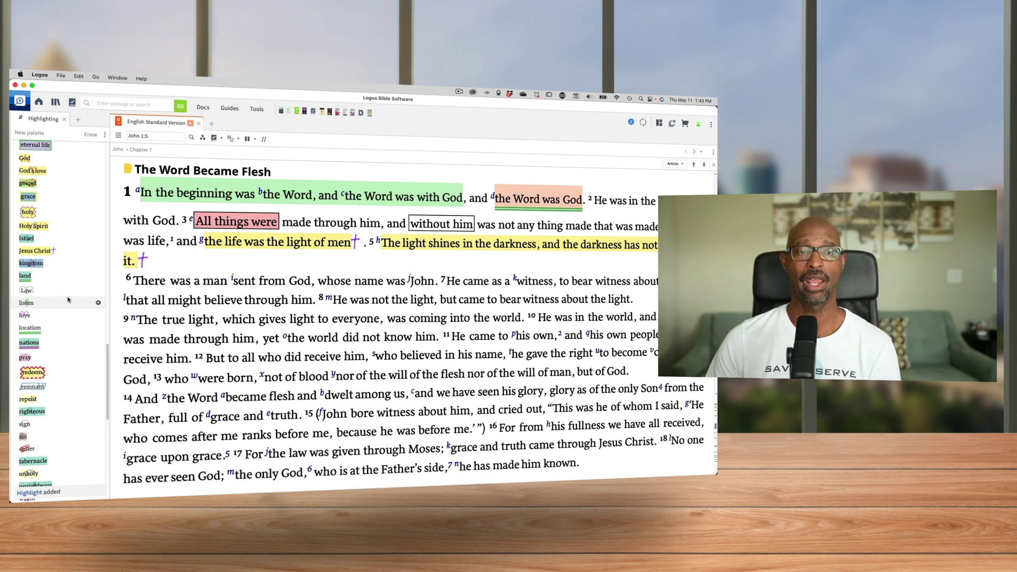
- Apply the Inductive/Precept "God" style to the word "God" at the end of John 1:2
{"action": "scroll", "coordinate": [67, 300], "scroll_direction": "up", "scroll_amount": 2}
{"action": "scroll", "coordinate": [68, 300], "scroll_direction": "up", "scroll_amount": 1}
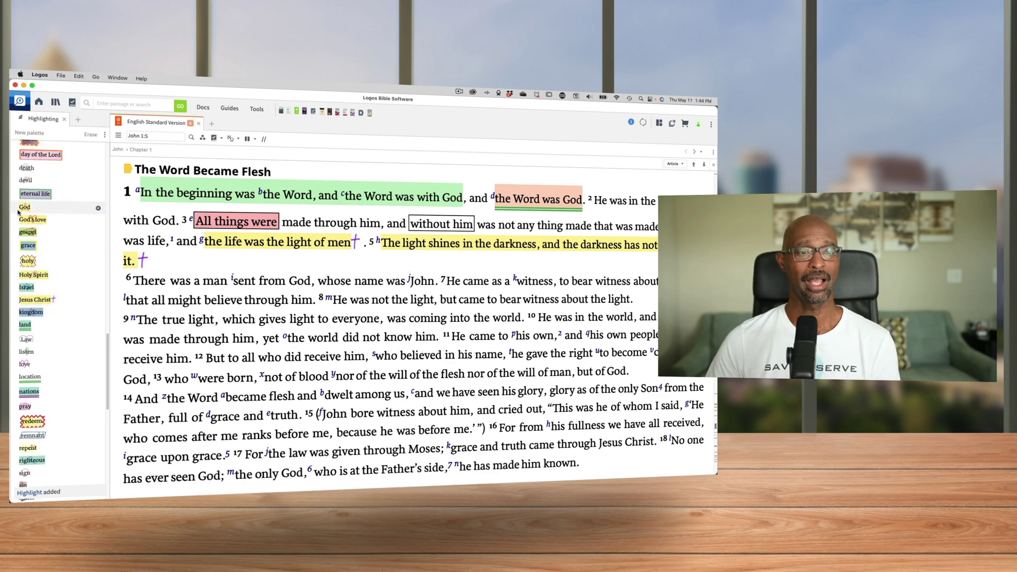
{"action": "double_click", "coordinate": [164, 220]}
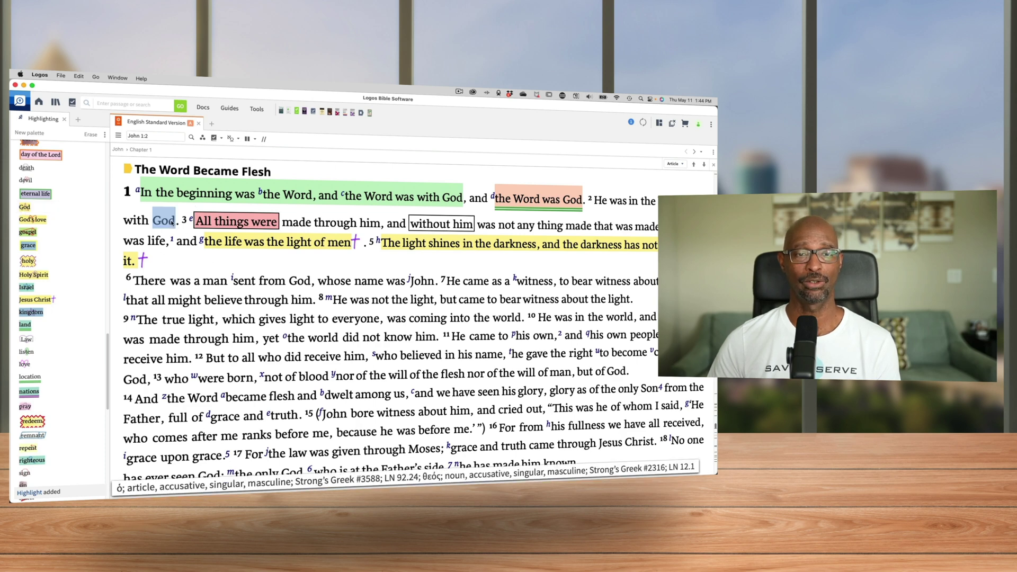
{"action": "left_click", "coordinate": [80, 207]}
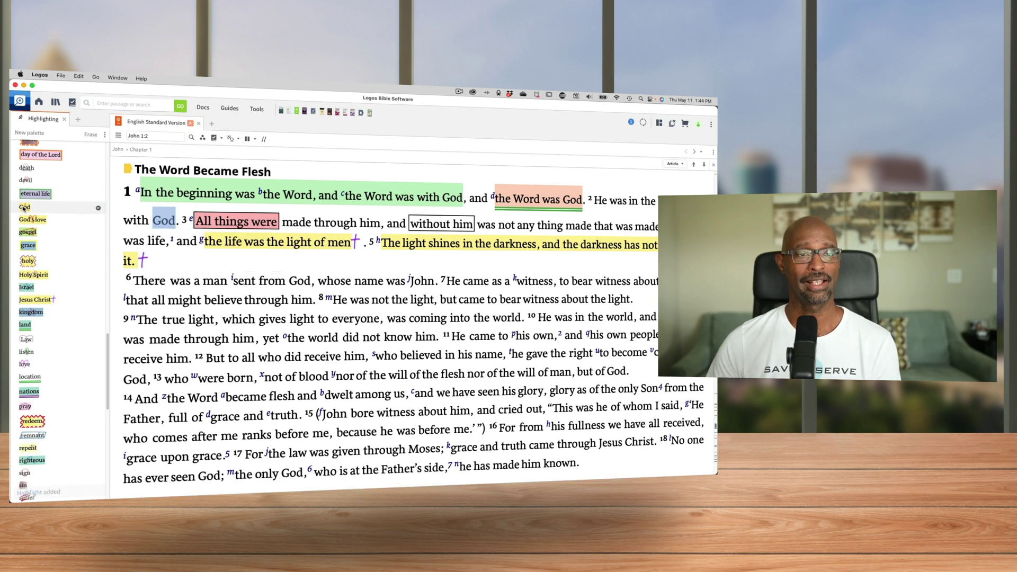
{"action": "left_click", "coordinate": [209, 260]}
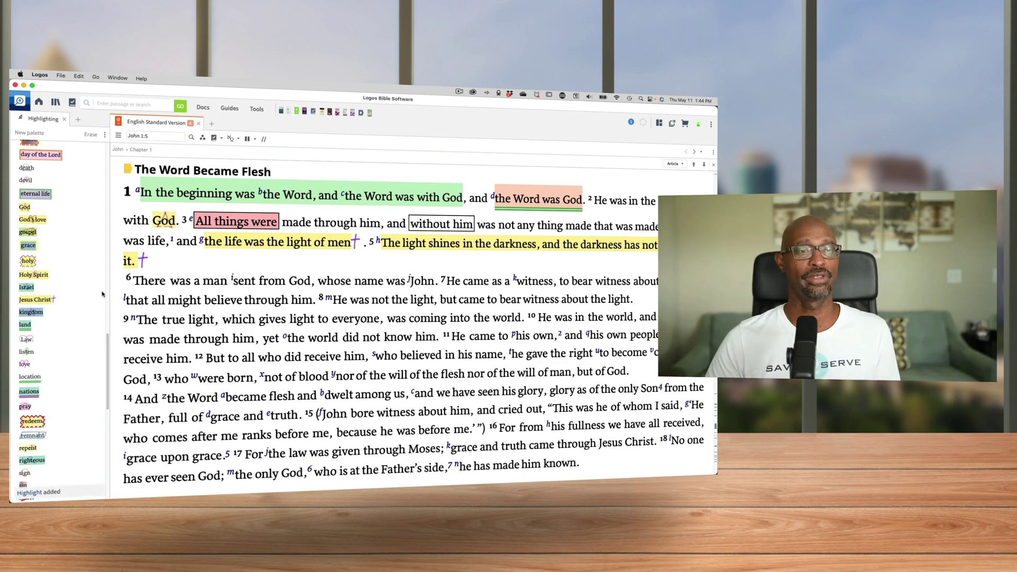
{"action": "scroll", "coordinate": [75, 223], "scroll_direction": "up", "scroll_amount": 5}
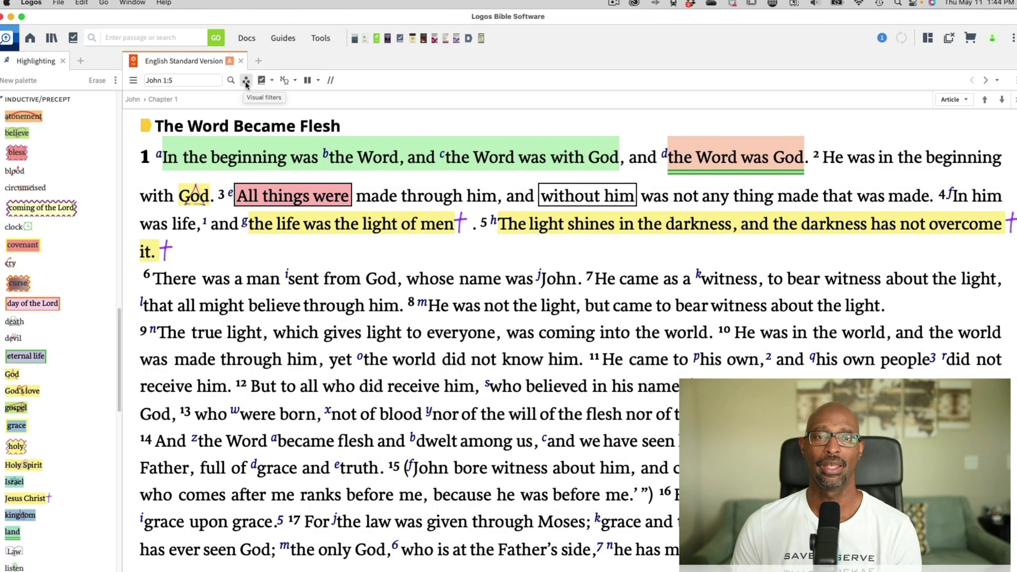
- Turn off the Notes and Highlights visual filter to hide all markup in the Bible text
{"action": "left_click", "coordinate": [246, 80]}
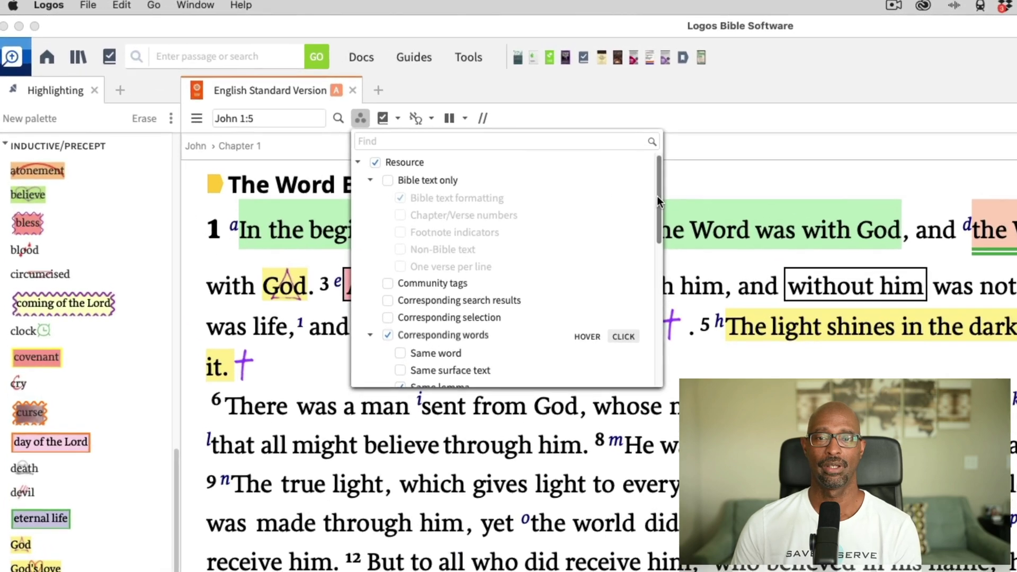
{"action": "left_click_drag", "start_coordinate": [571, 170], "coordinate": [578, 255]}
{"action": "left_click_drag", "start_coordinate": [664, 293], "coordinate": [663, 315]}
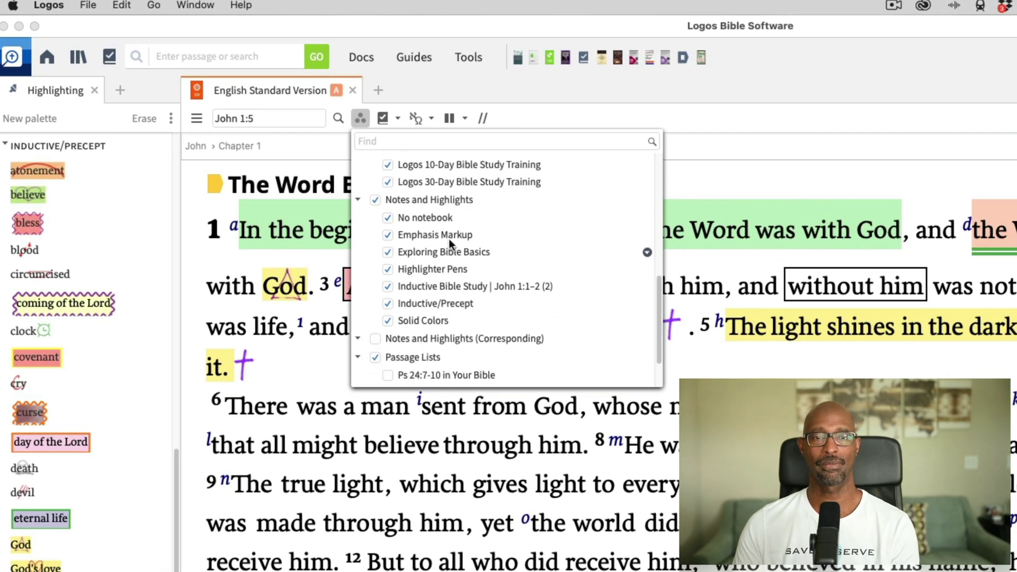
{"action": "left_click", "coordinate": [375, 200]}
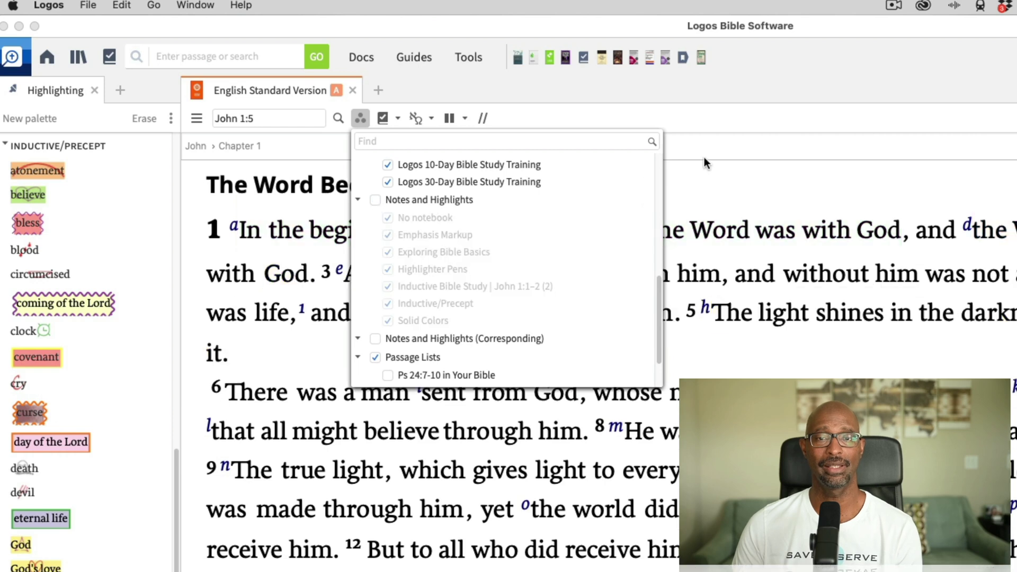
{"action": "left_click", "coordinate": [789, 183]}
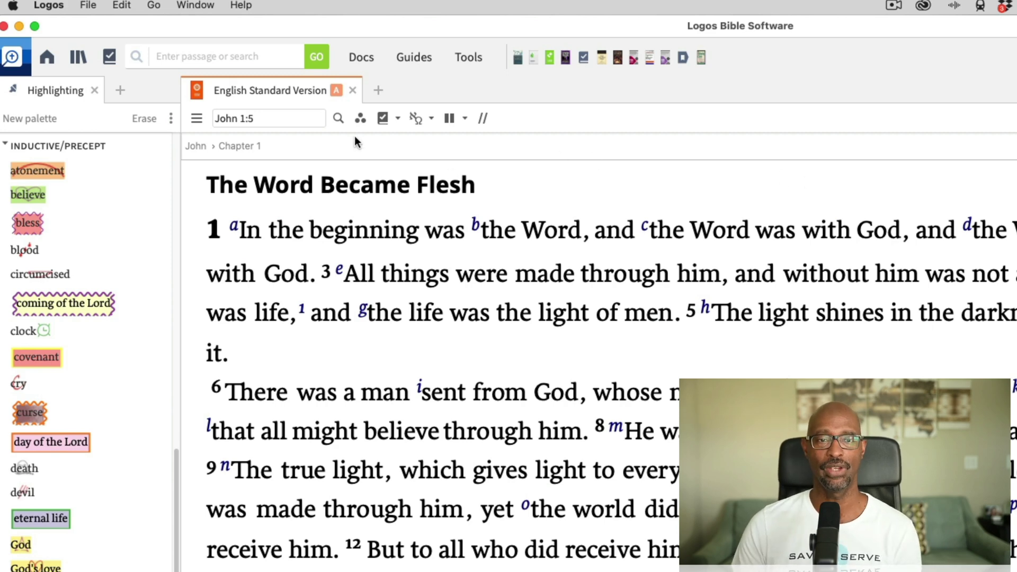
- Turn the Notes and Highlights visual filter back on for the Bible text
{"action": "left_click", "coordinate": [359, 118]}
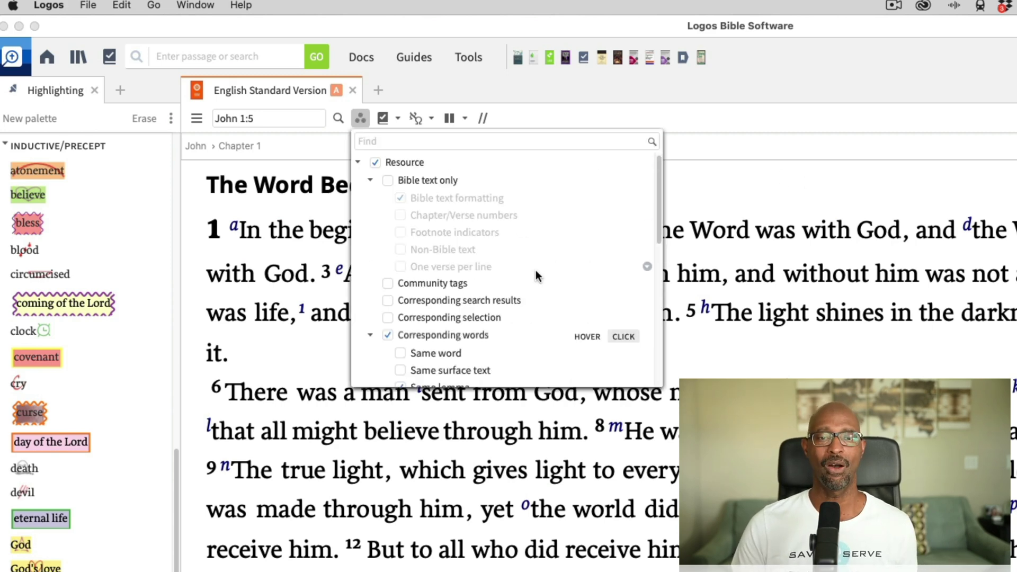
{"action": "scroll", "coordinate": [538, 275], "scroll_direction": "down", "scroll_amount": 5}
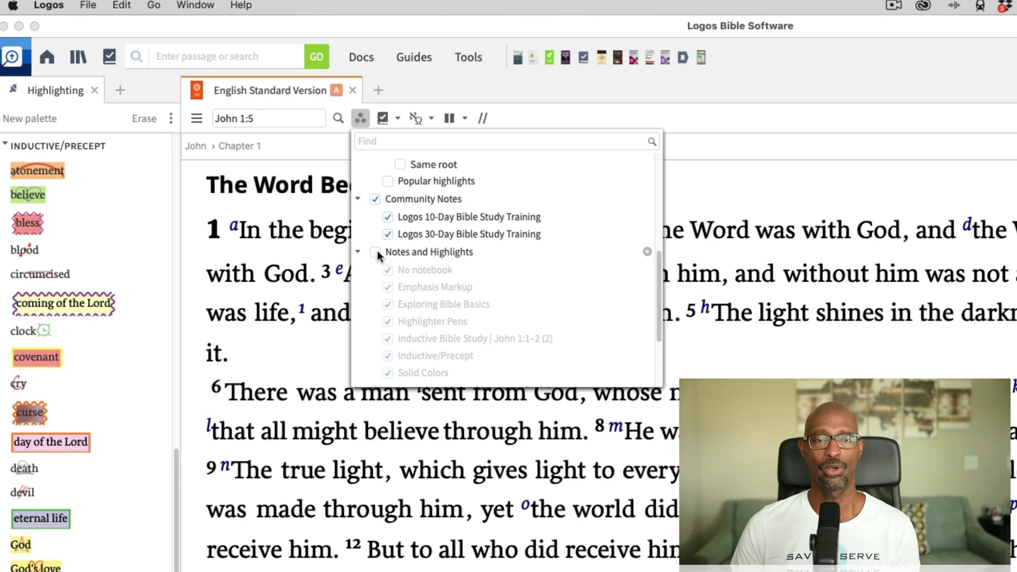
{"action": "left_click", "coordinate": [376, 251]}
- Hide the markup belonging to No notebook through the visual filters, and show it again
{"action": "scroll", "coordinate": [568, 258], "scroll_direction": "down", "scroll_amount": 1}
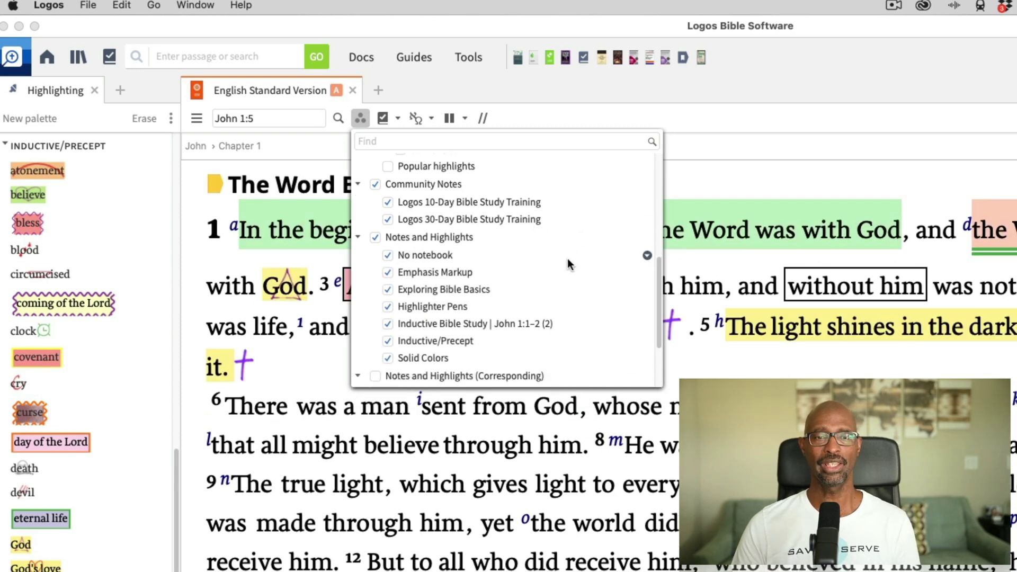
{"action": "scroll", "coordinate": [567, 258], "scroll_direction": "down", "scroll_amount": 1}
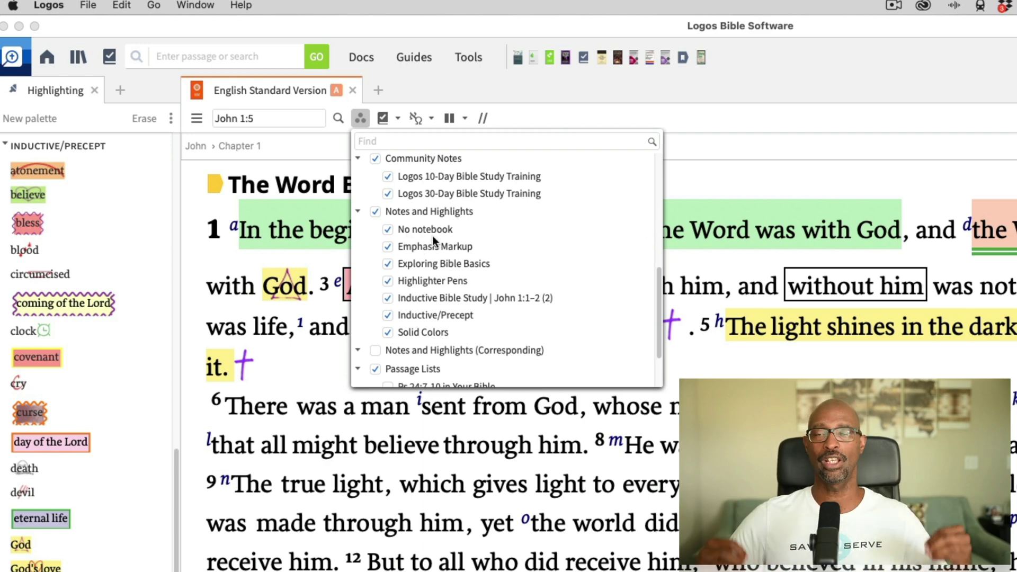
{"action": "left_click", "coordinate": [388, 228]}
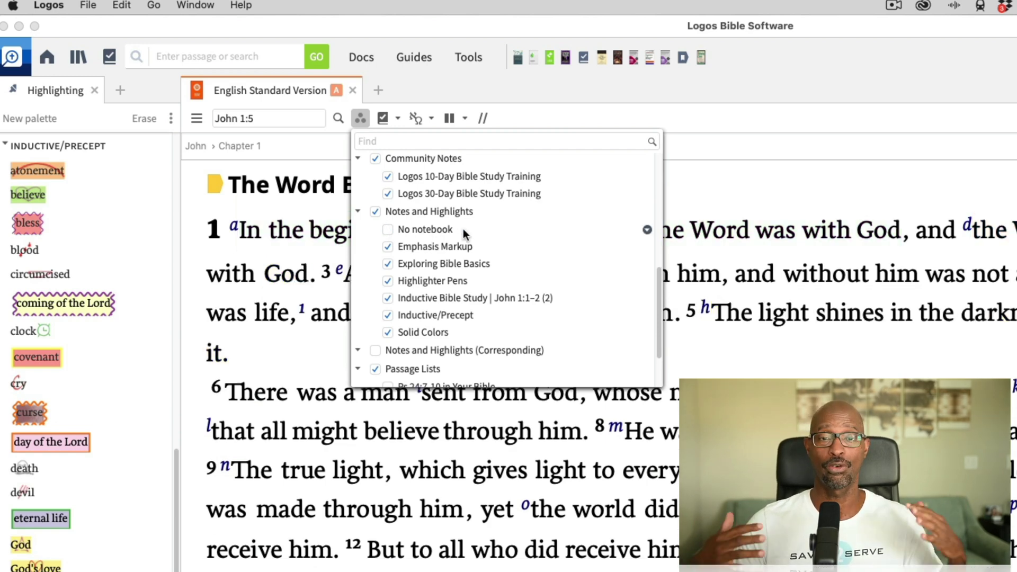
{"action": "left_click", "coordinate": [388, 230]}
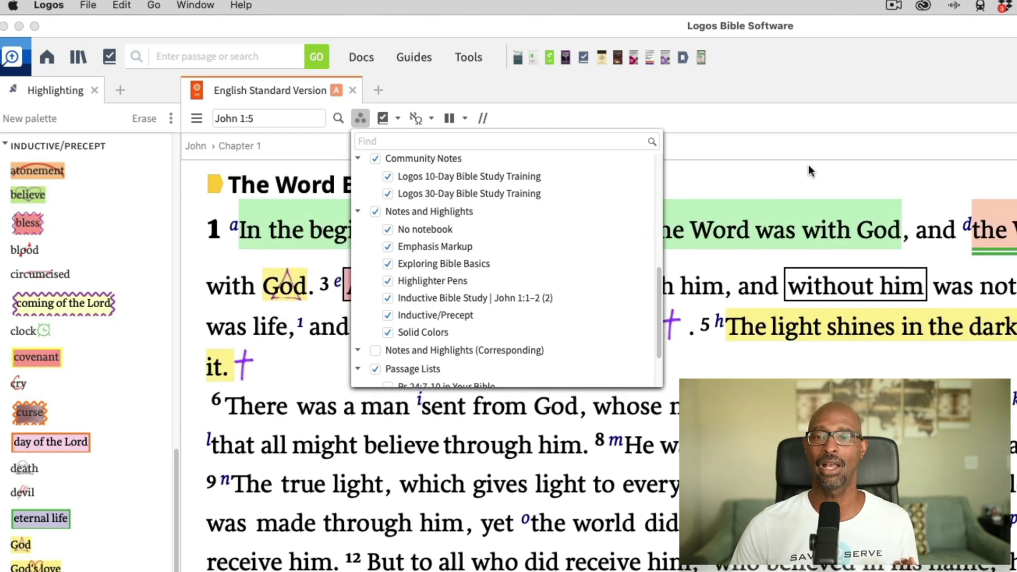
{"action": "left_click", "coordinate": [808, 166]}
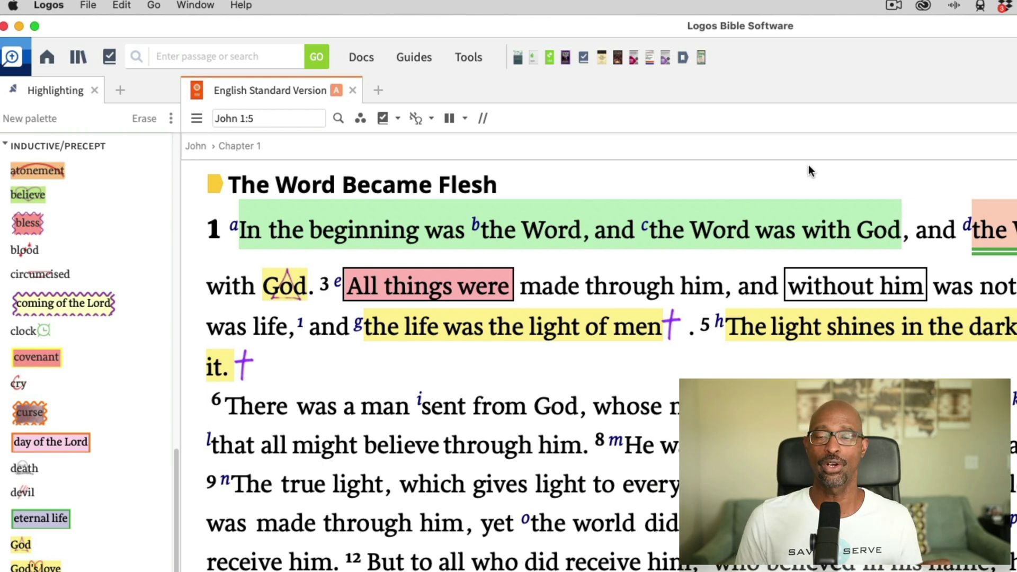
- Open the Notes tool and filter its list to the Highlights type
{"action": "left_click", "coordinate": [469, 58]}
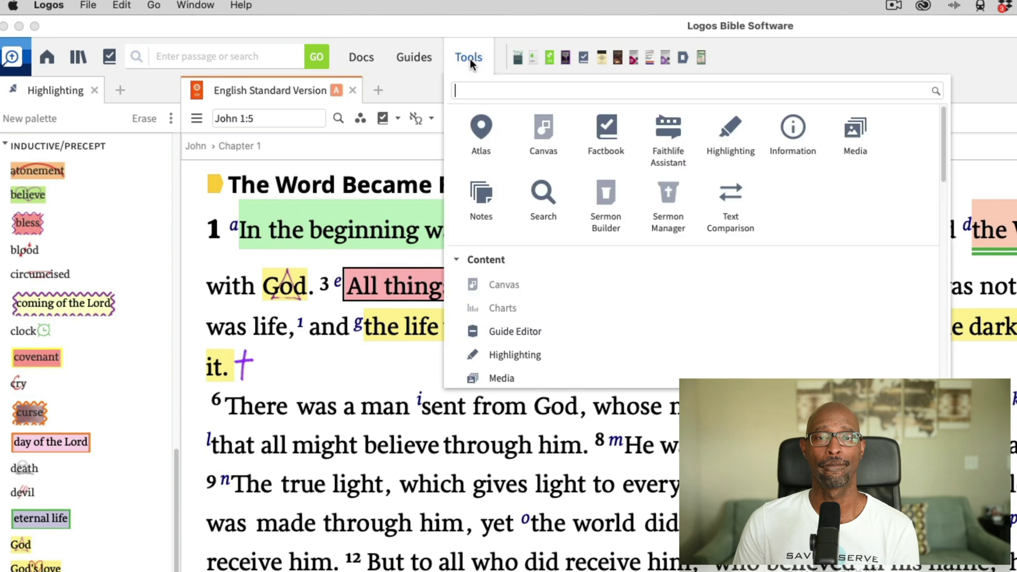
{"action": "left_click", "coordinate": [481, 193]}
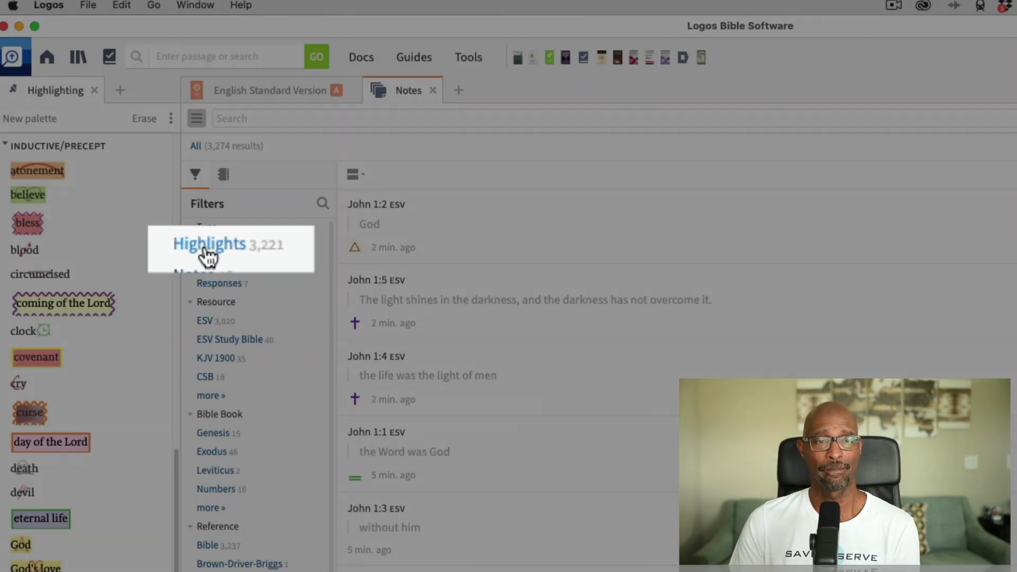
{"action": "left_click", "coordinate": [214, 245]}
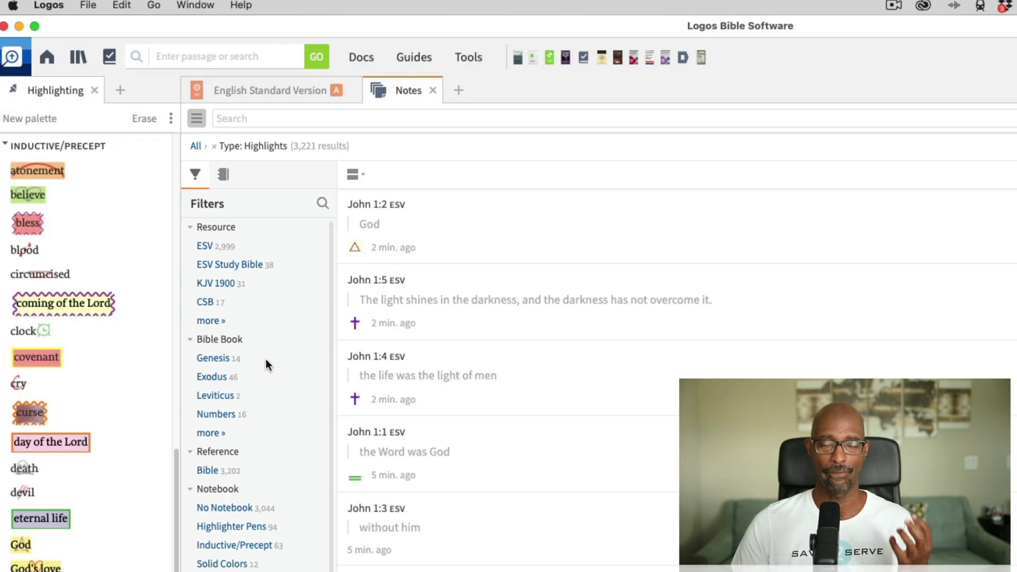
- Narrow the highlights to the Bible book Genesis and open the Genesis 3:3 ESV entry in the Bible text
{"action": "left_click", "coordinate": [212, 359]}
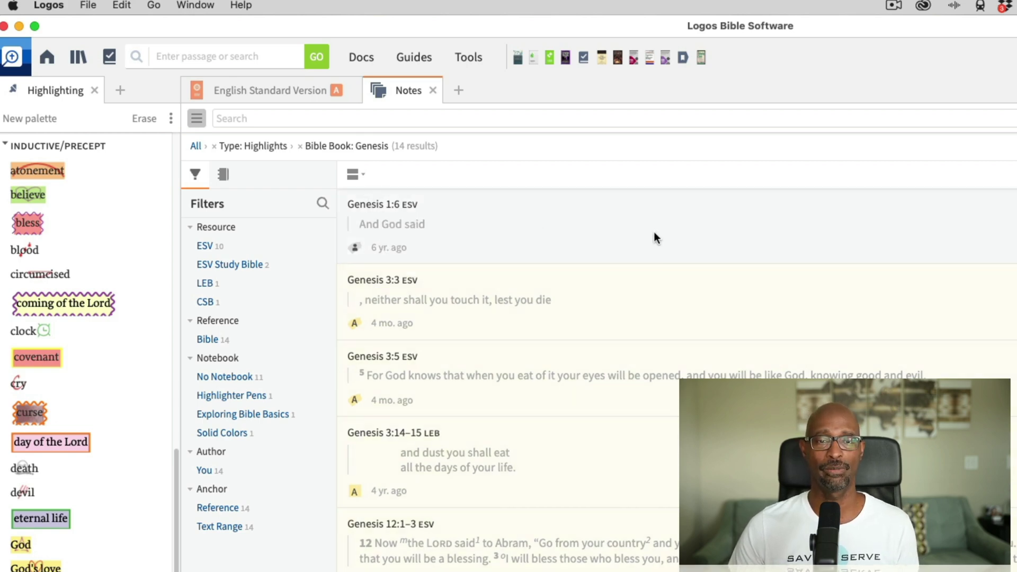
{"action": "mouse_move", "coordinate": [373, 281]}
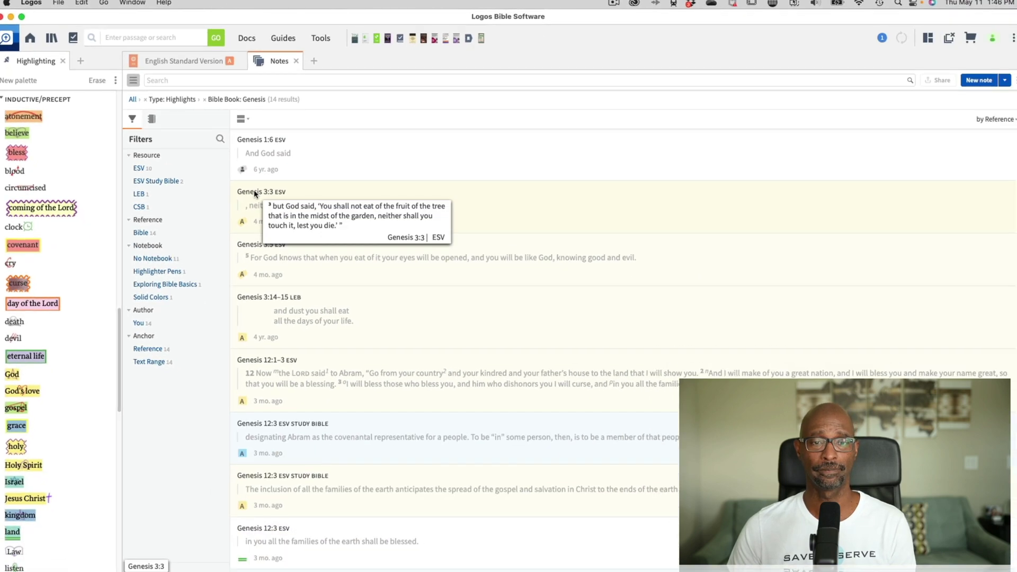
{"action": "left_click", "coordinate": [253, 190]}
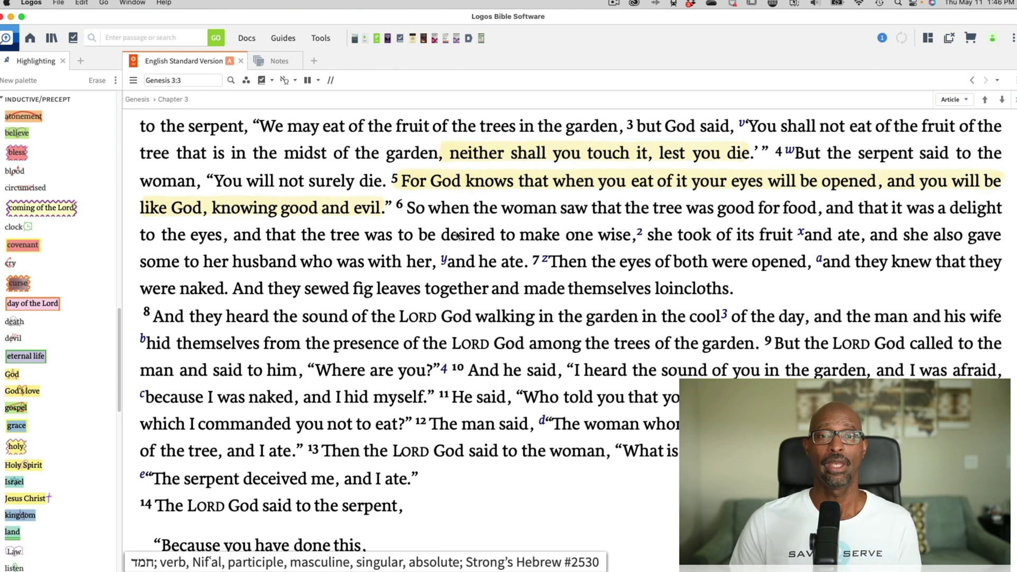
- Open a new Bible search and examine the Highlighter Pens styles available for limiting the search to highlighted text
{"action": "left_click", "coordinate": [314, 61]}
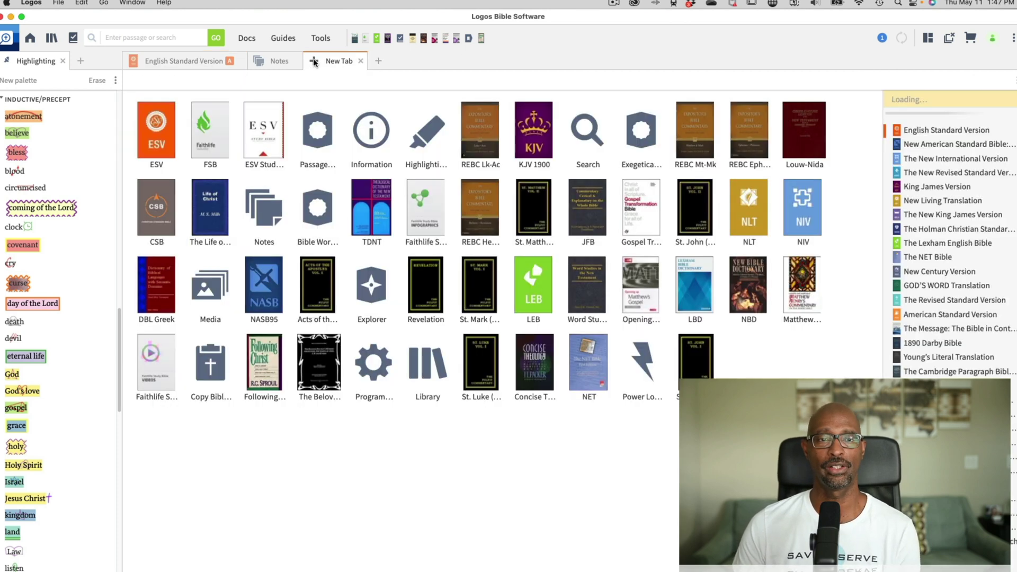
{"action": "left_click", "coordinate": [587, 132]}
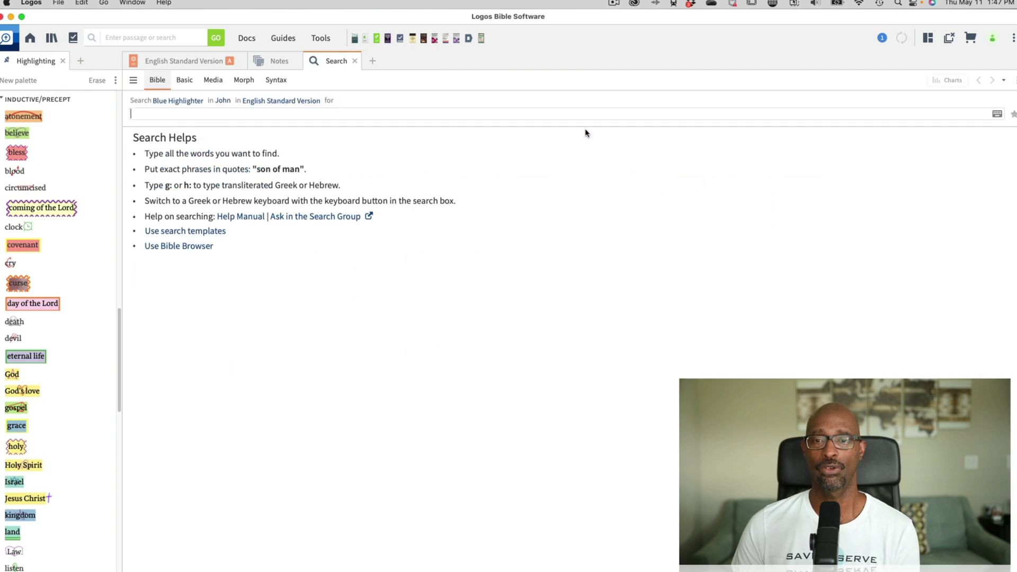
{"action": "left_click", "coordinate": [165, 104]}
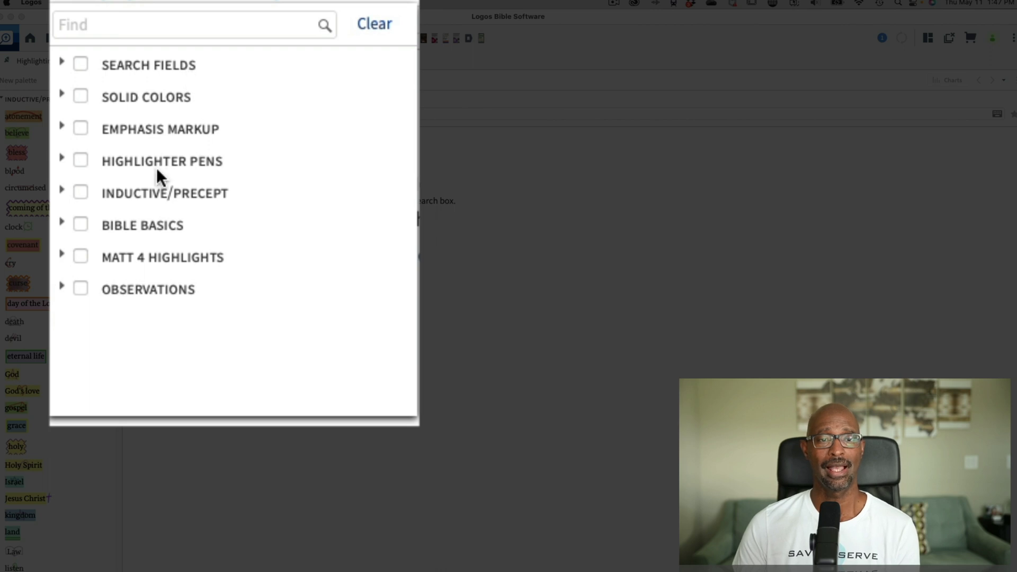
{"action": "left_click", "coordinate": [61, 158]}
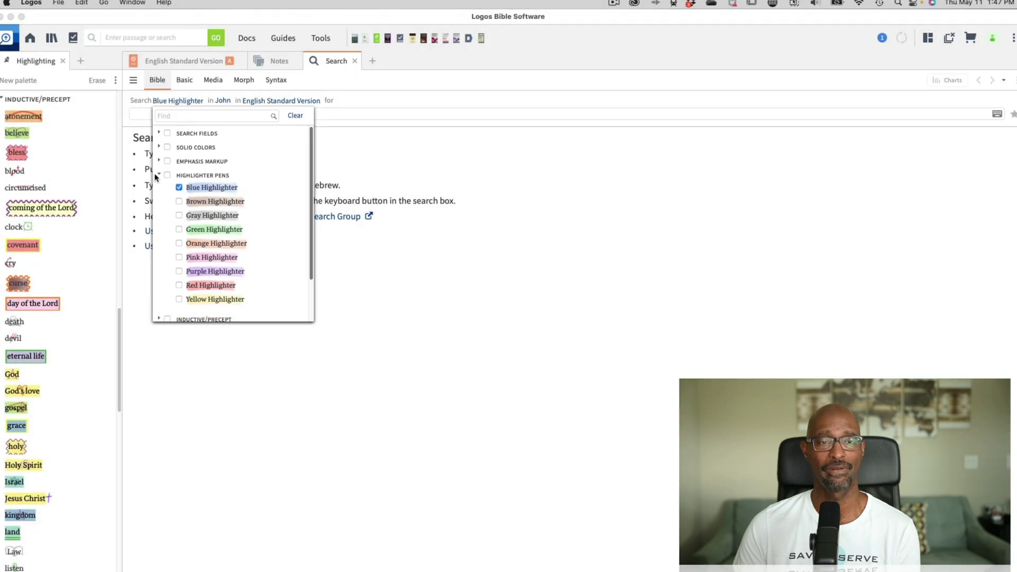
{"action": "left_click", "coordinate": [159, 174]}
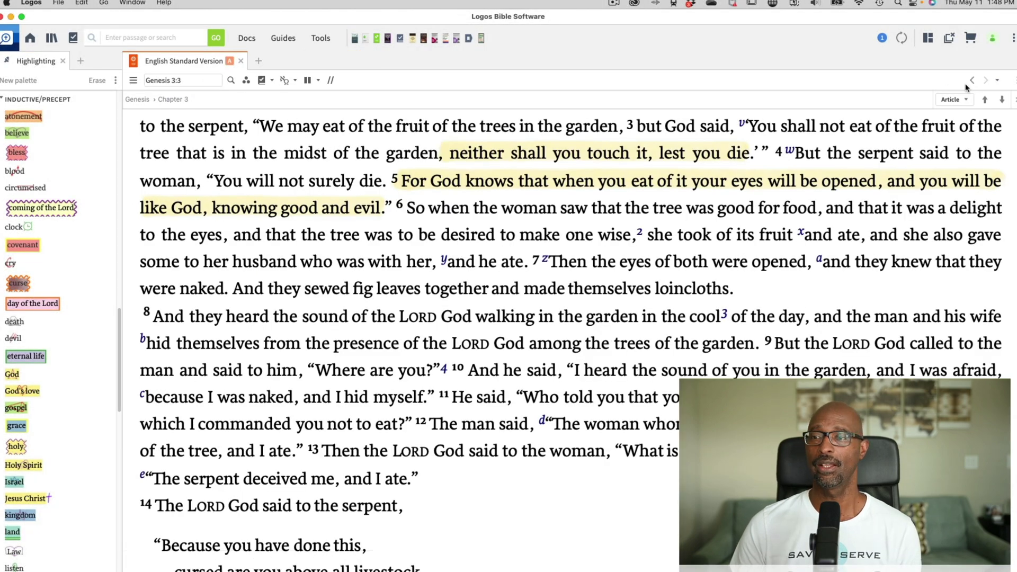
- Return the English Standard Version to John 1:5 from its navigation history
{"action": "left_click", "coordinate": [998, 81]}
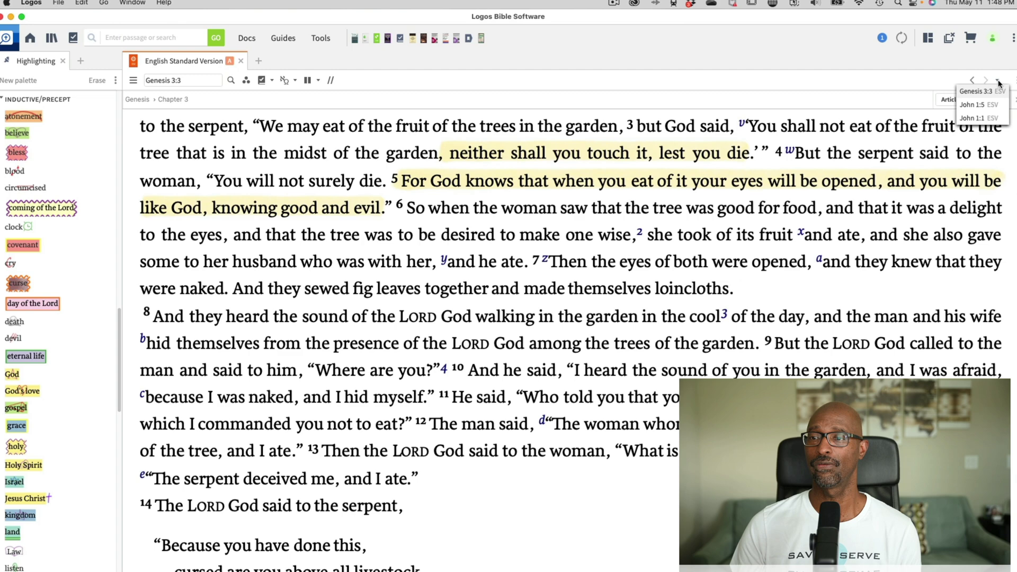
{"action": "left_click", "coordinate": [973, 105]}
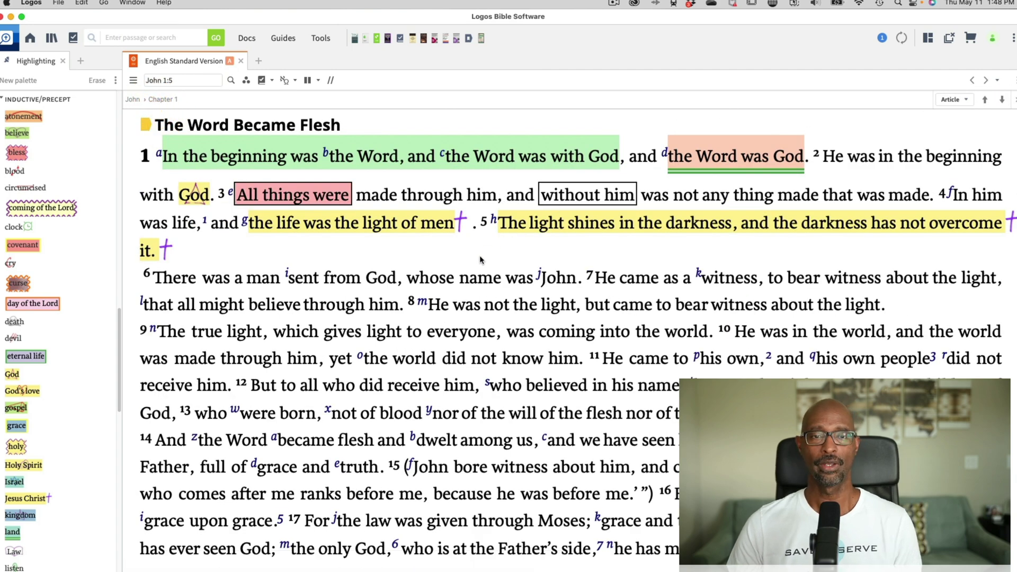